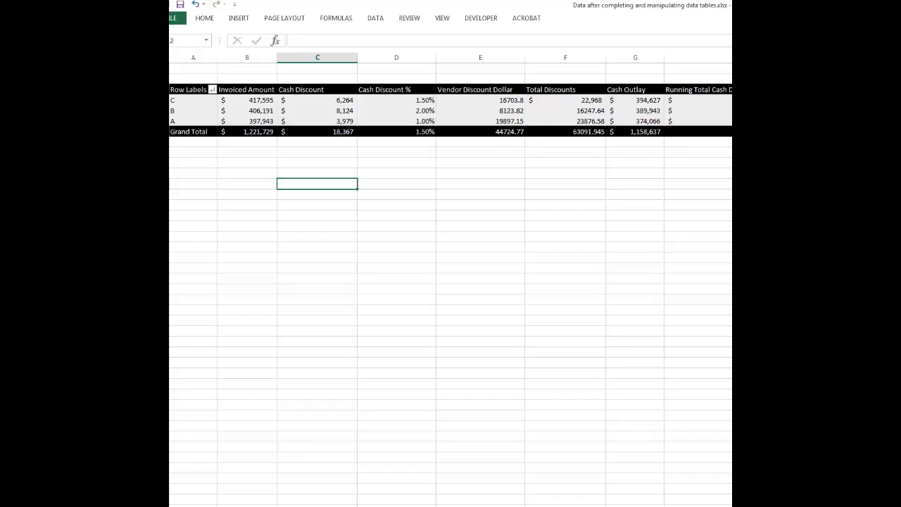
Step: Enlarge the workbook window to show the sheet tabs and place a copy of Sheet8 directly after the original
left_click(900, 5)
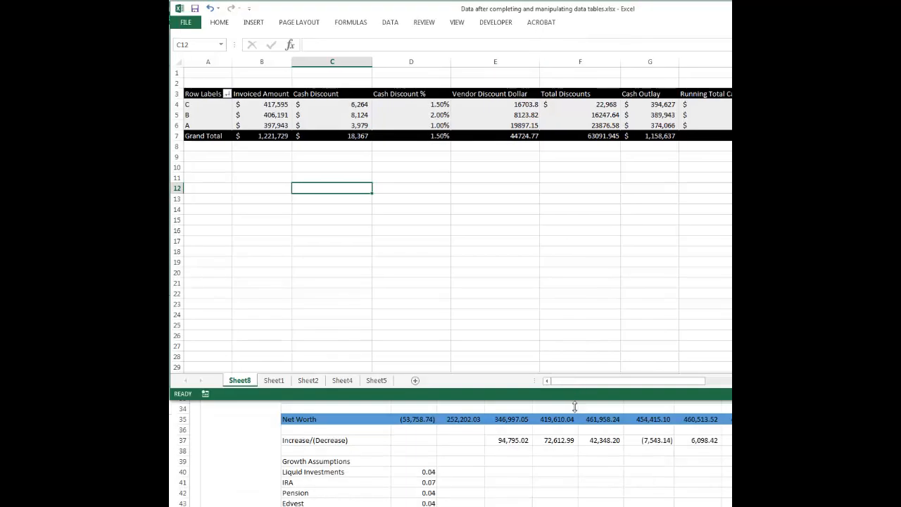
left_click_drag(575, 407, 579, 504)
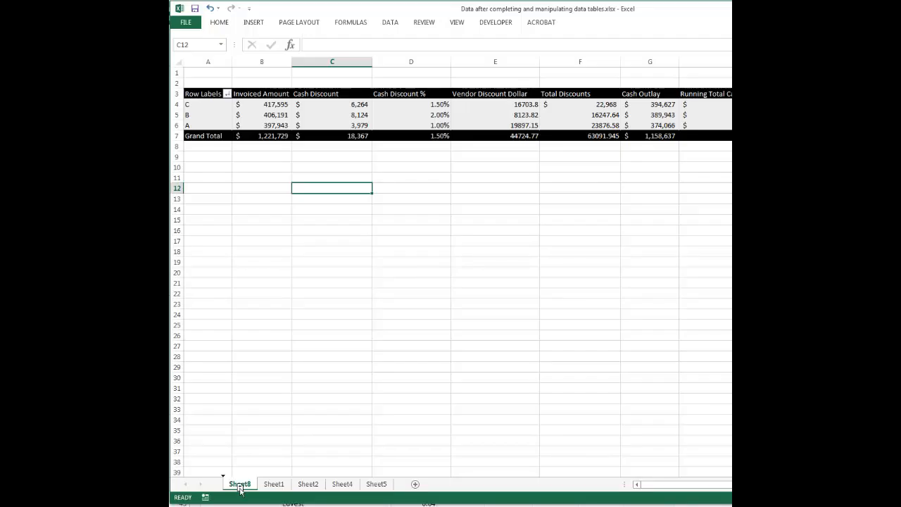
left_click_drag(241, 490, 264, 488)
left_click_drag(265, 489, 262, 486)
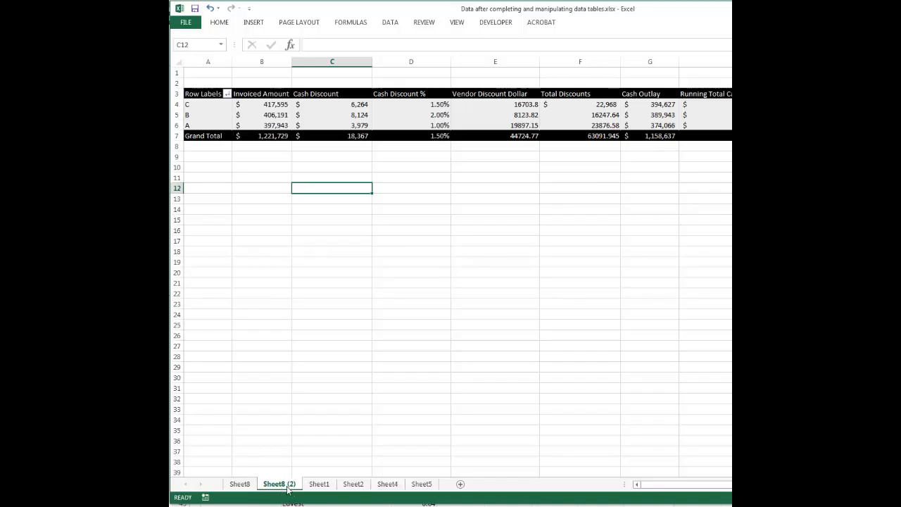
Step: Compare Sheet8 with its copy, Sheet8 (2), by viewing the two sheets alternately
left_click(240, 487)
left_click(280, 486)
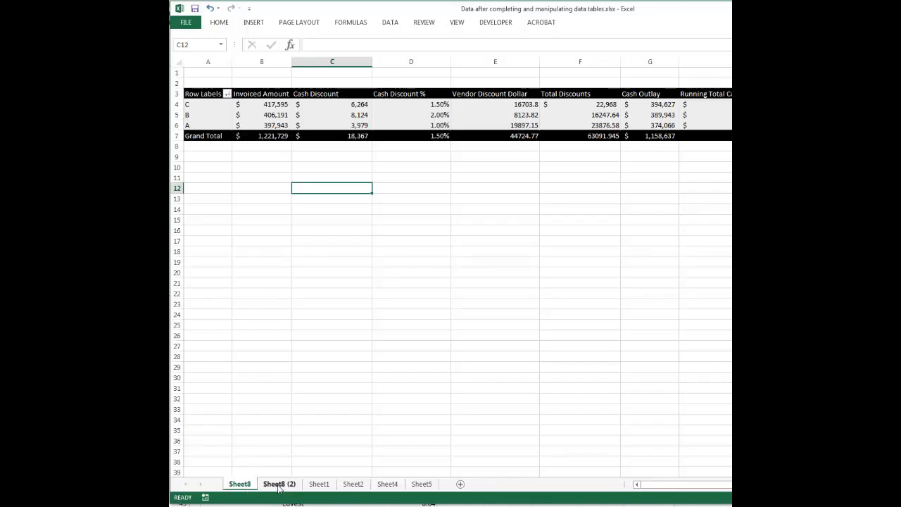
left_click(238, 487)
left_click(279, 486)
left_click(239, 487)
left_click(274, 487)
left_click(240, 486)
left_click(278, 485)
left_click(239, 486)
left_click(277, 487)
left_click(240, 485)
Step: Rename Sheet8 as "Customer Pivot Table"
right_click(240, 486)
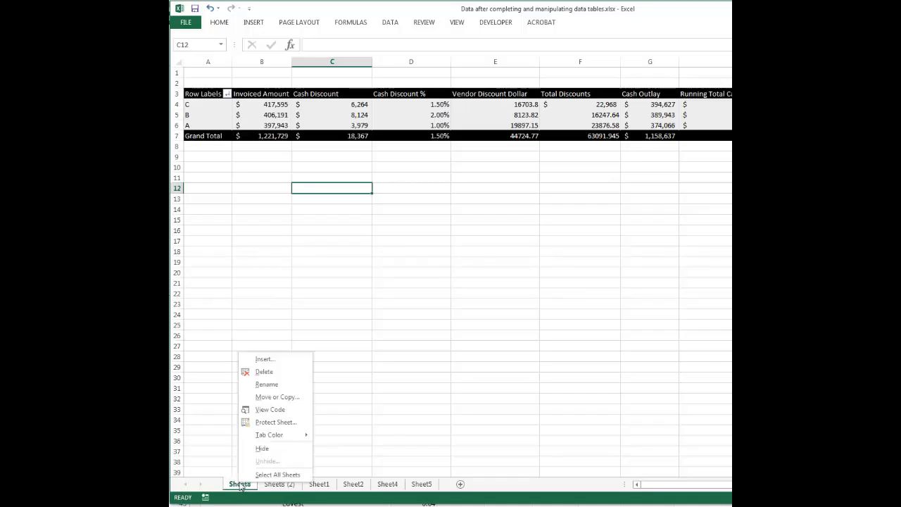
left_click(269, 386)
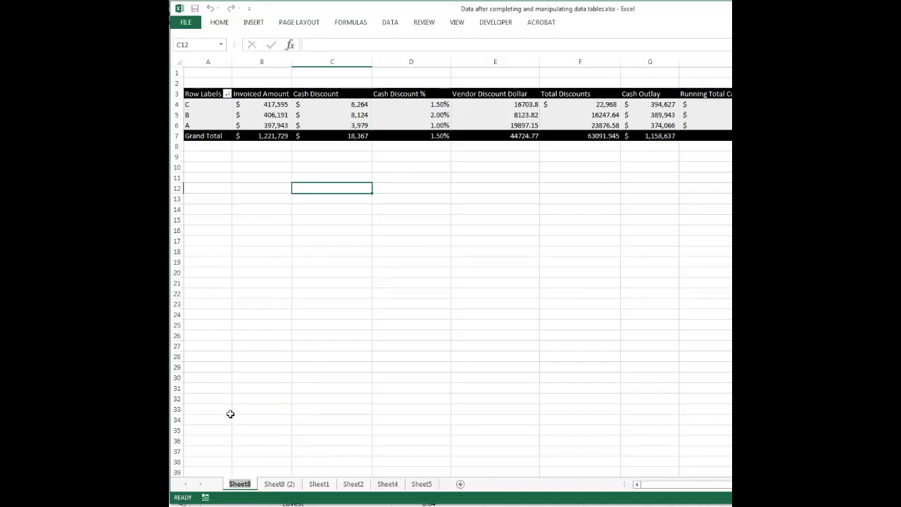
type("Customer Pivot")
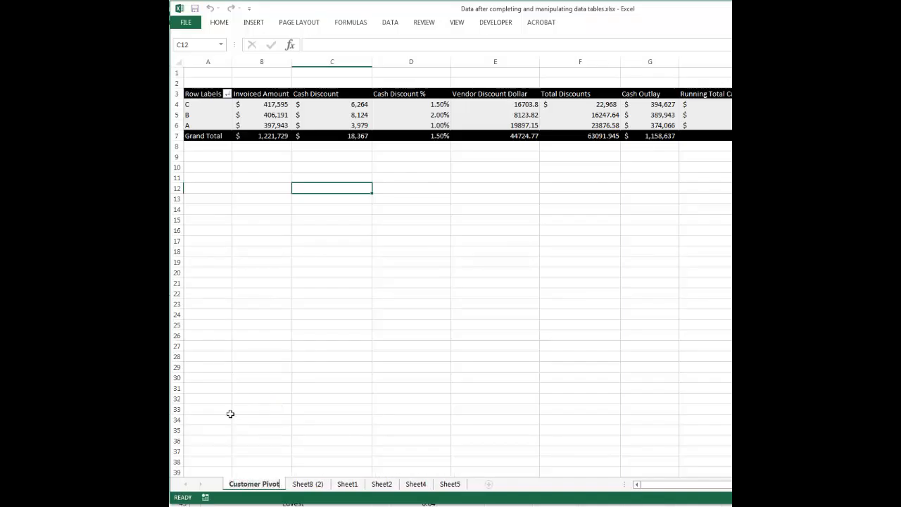
type(" Table")
left_click(240, 357)
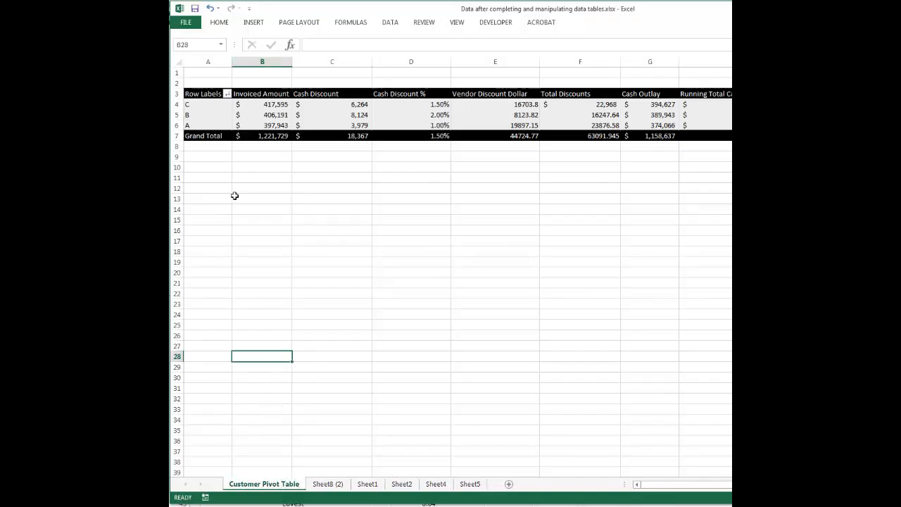
Step: Rename the copied sheet, Sheet8 (2), as "Customer Pivot Chart"
left_click(325, 486)
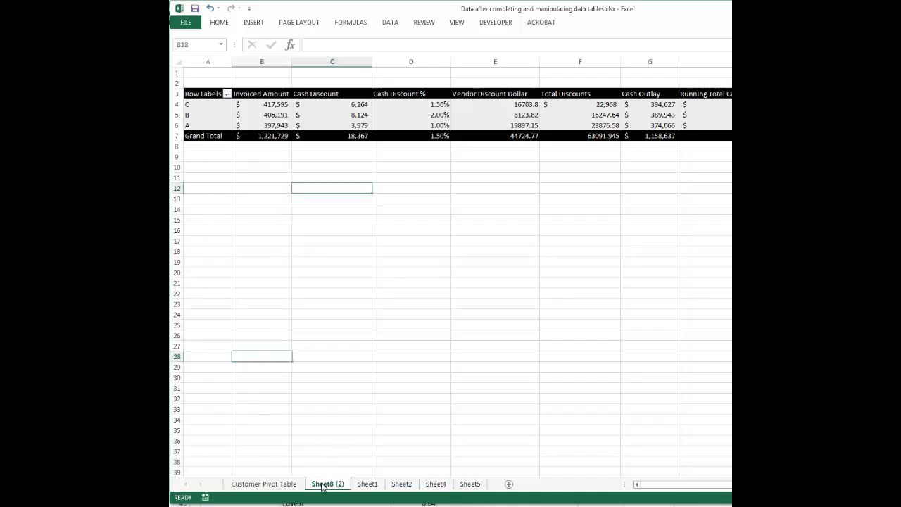
right_click(325, 486)
left_click(342, 393)
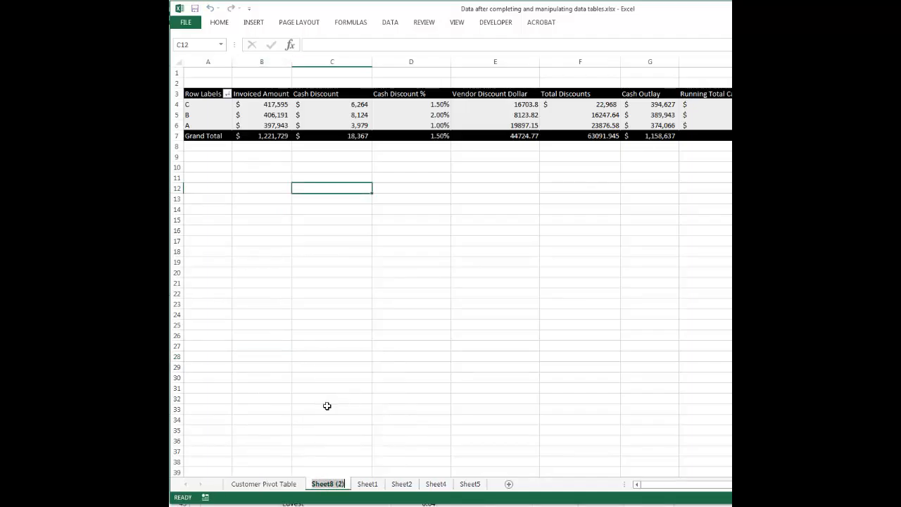
type("Custom")
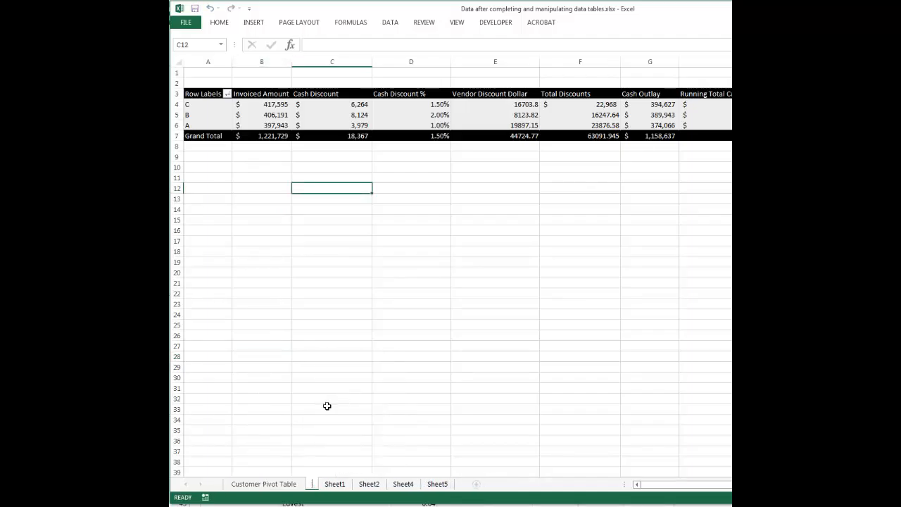
type("er Pivot Cah")
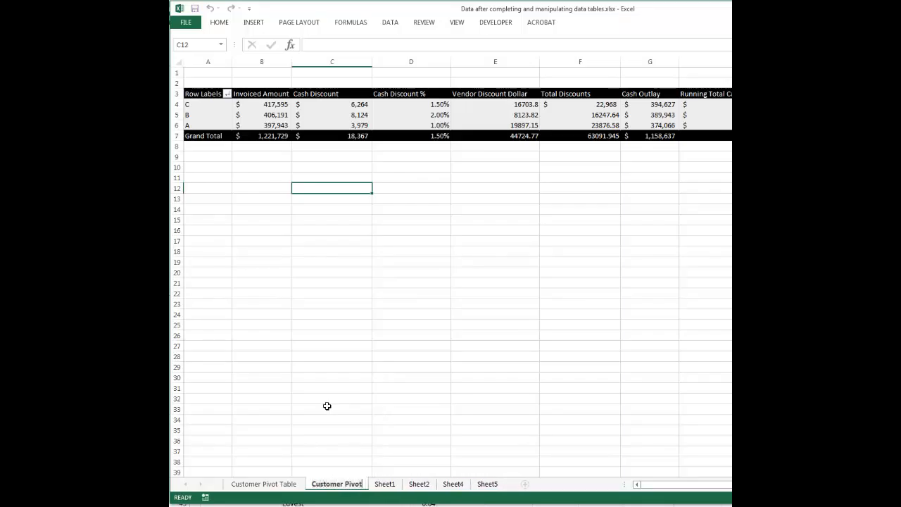
key("BackSpace")
key("BackSpace")
type("hart")
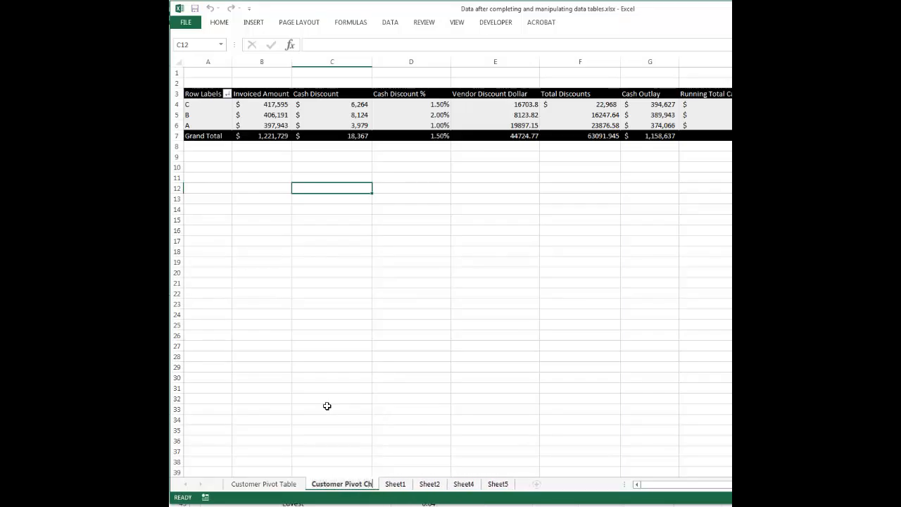
left_click(328, 370)
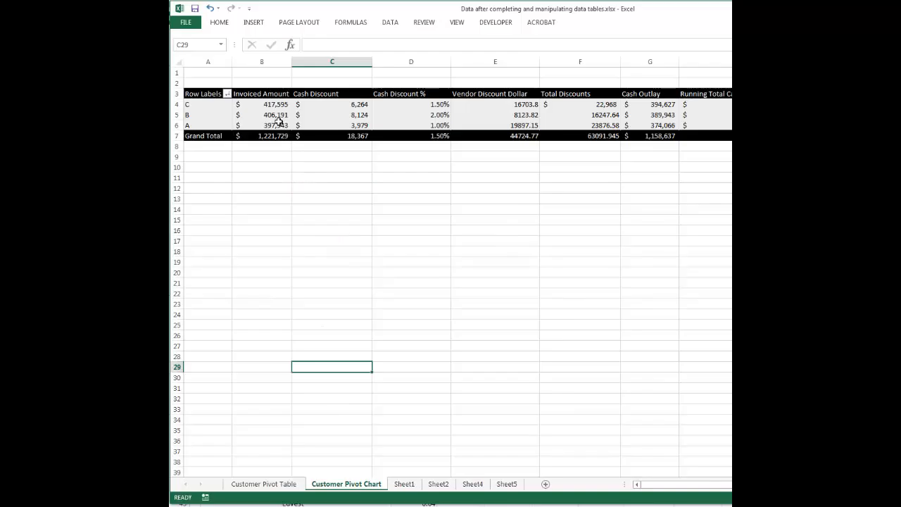
Step: Select vendor C's Cash Discount cell in the pivot table on the Customer Pivot Chart sheet
left_click(276, 116)
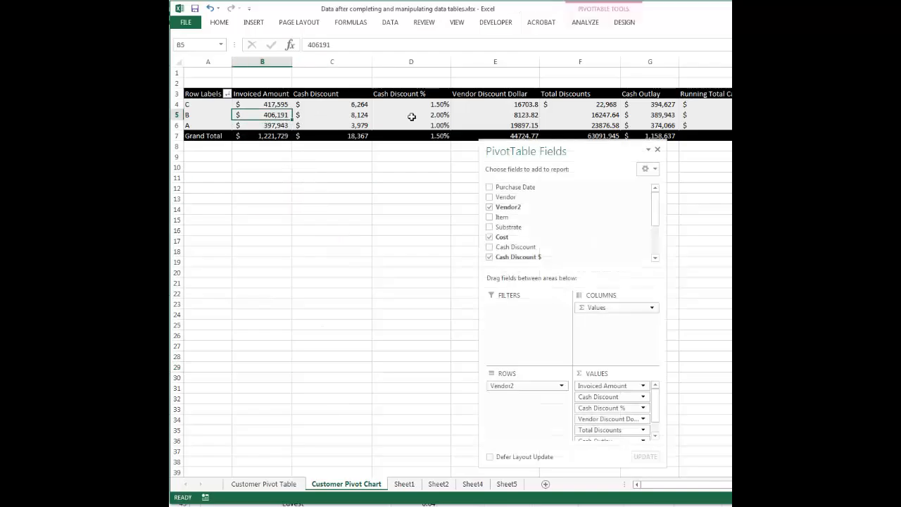
left_click(283, 197)
left_click(370, 105)
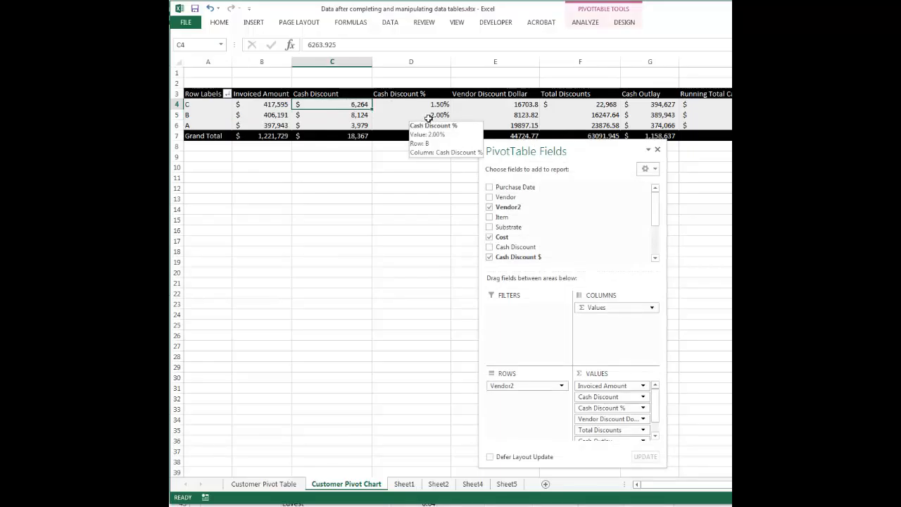
left_click(586, 22)
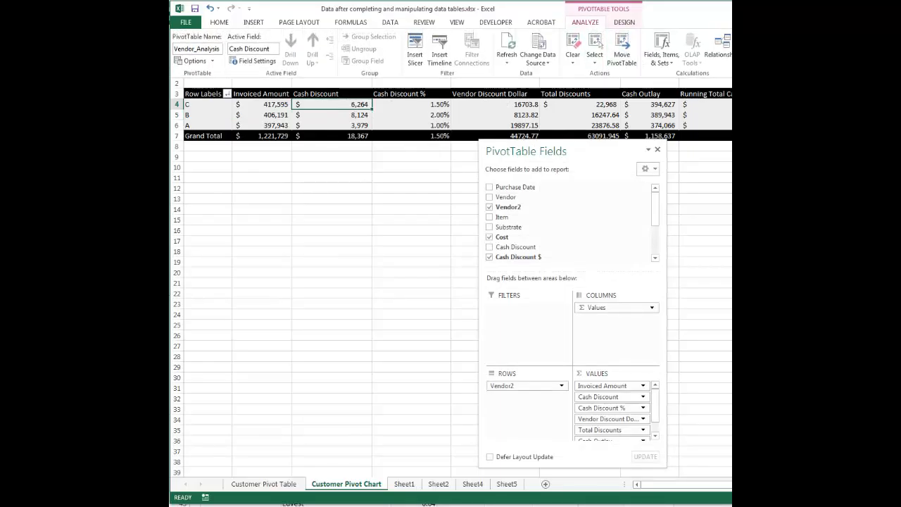
left_click_drag(900, 143, 685, 143)
left_click(585, 22)
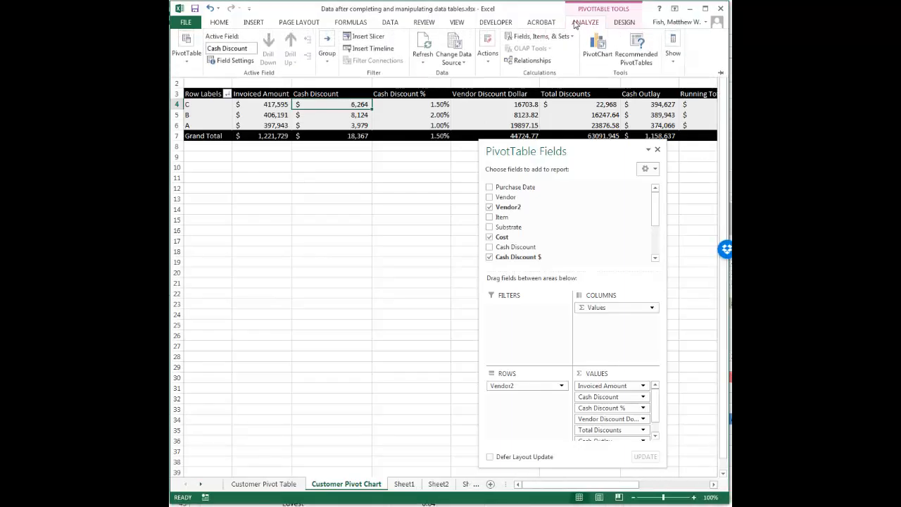
left_click(597, 54)
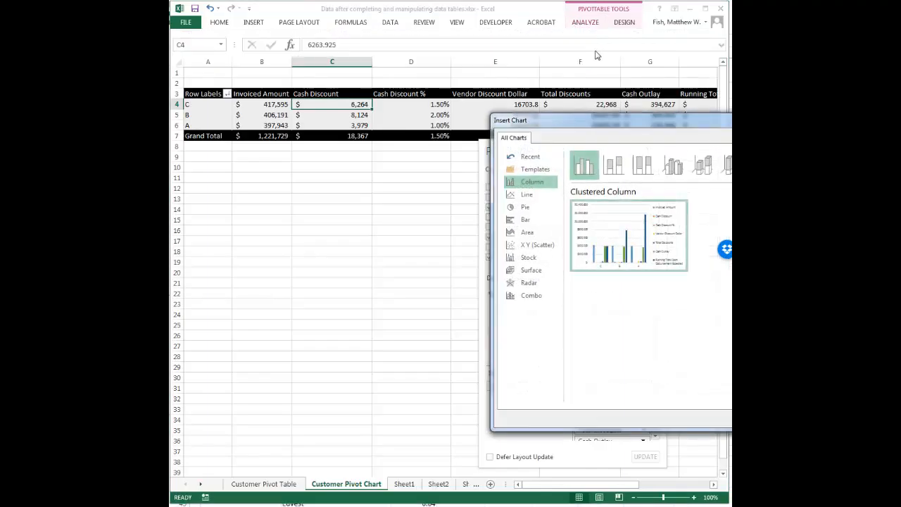
left_click_drag(668, 127, 481, 77)
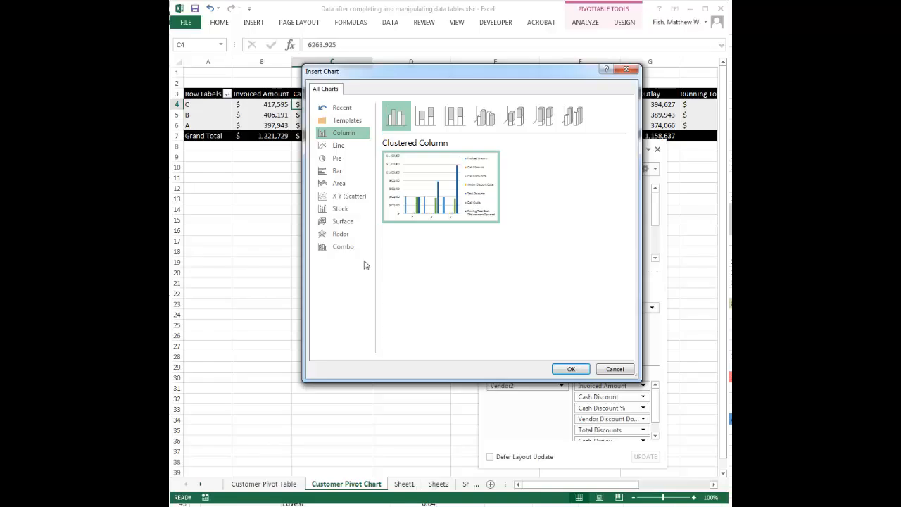
left_click_drag(529, 74, 475, 229)
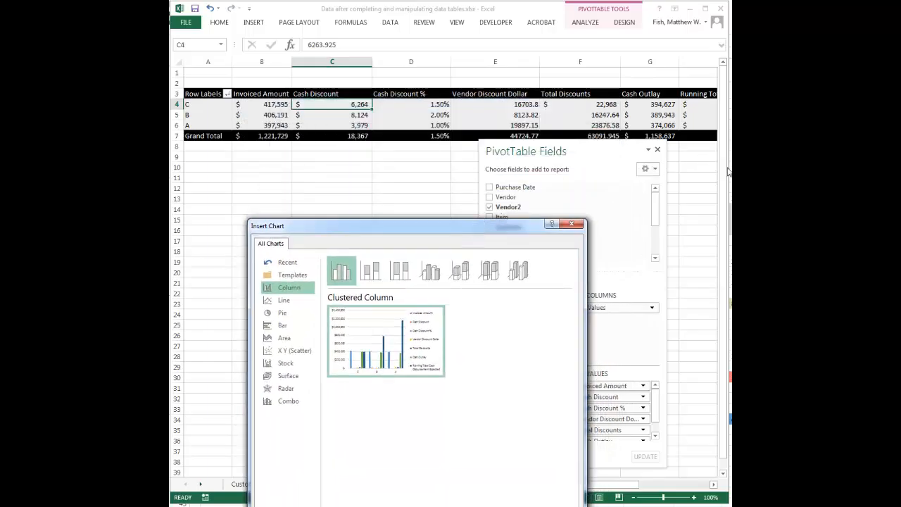
key("Escape")
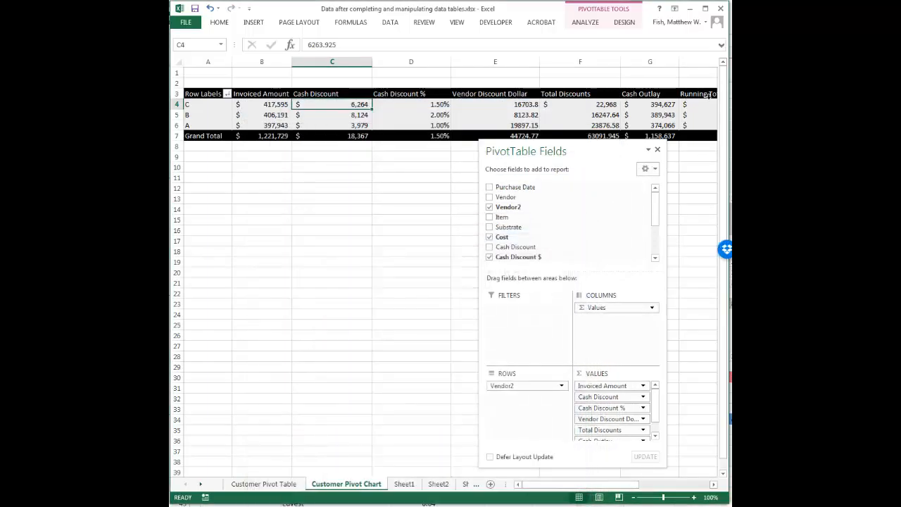
Step: Review the existing whale charts on Sheet4, check Sheet5, and return to the Customer Pivot Chart sheet
left_click_drag(730, 191, 900, 191)
left_click_drag(673, 10, 553, 10)
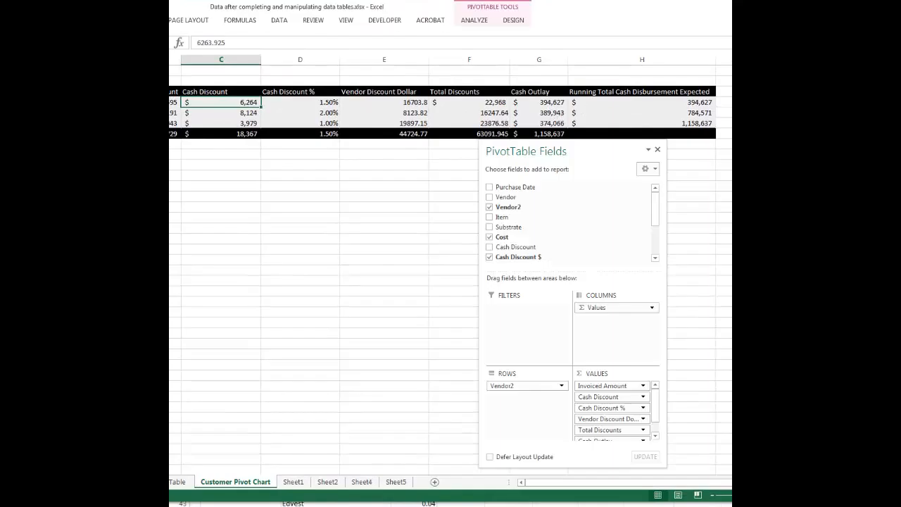
left_click(361, 483)
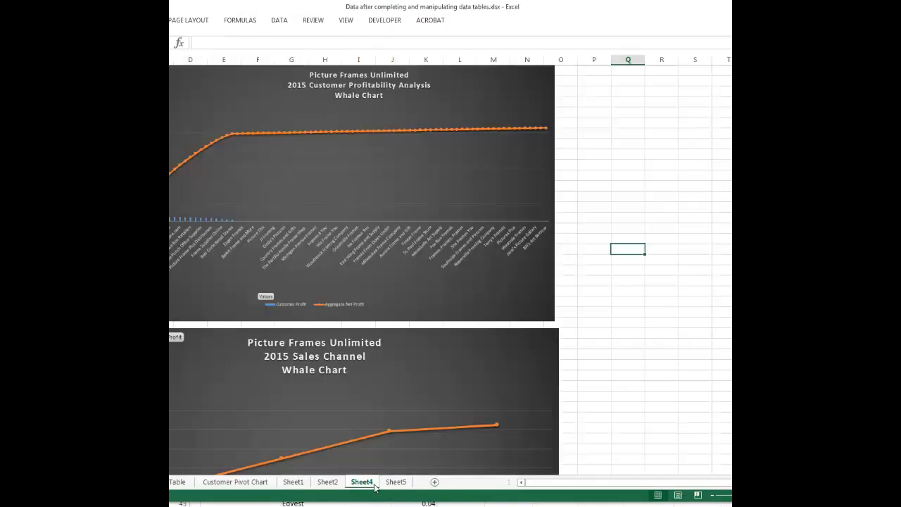
left_click_drag(588, 7, 714, 7)
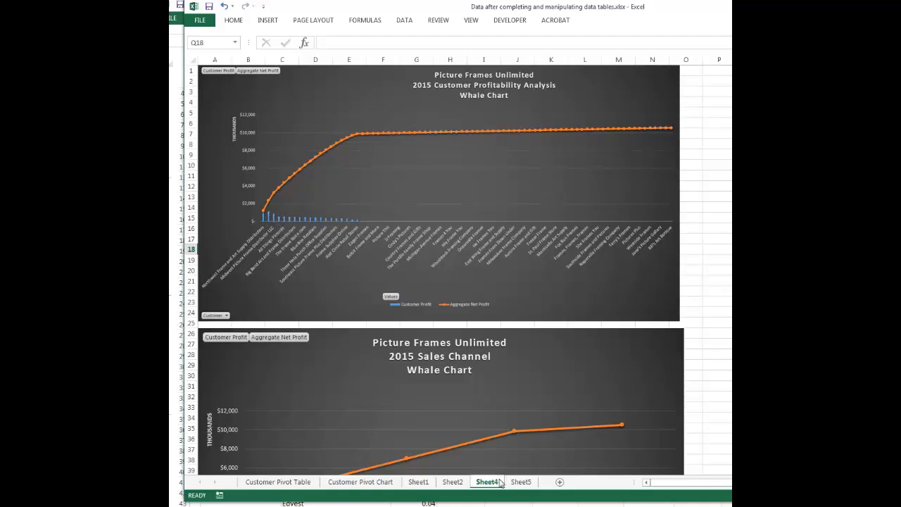
left_click(521, 484)
left_click(356, 484)
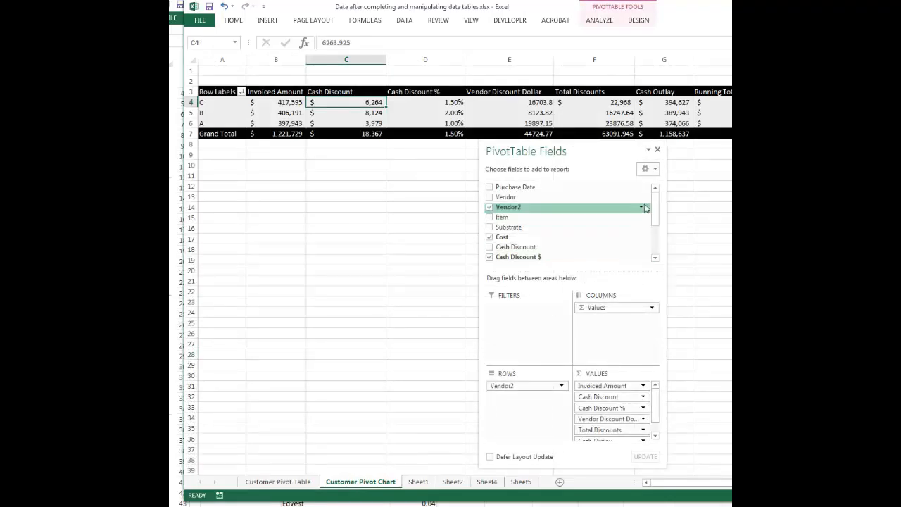
Step: Insert a clustered column PivotChart based on the pivot table on the Customer Pivot Chart sheet
left_click_drag(794, 8, 675, 8)
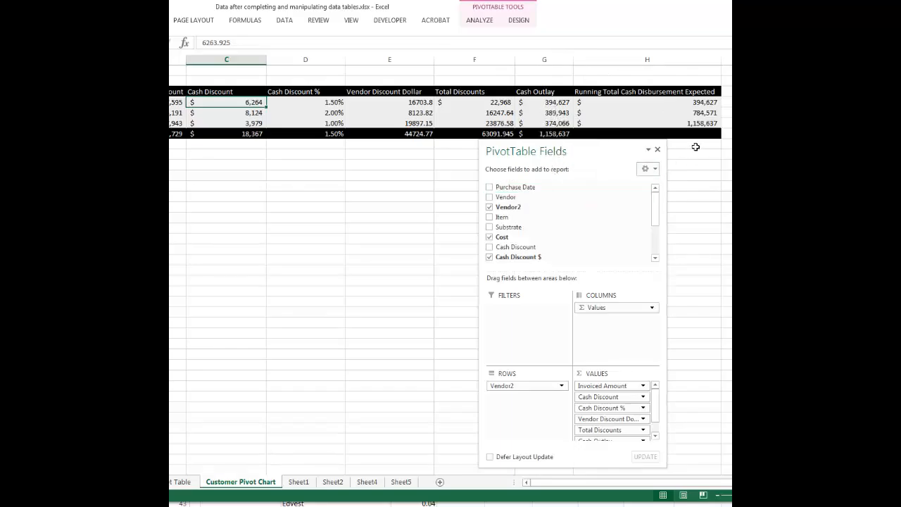
left_click(480, 23)
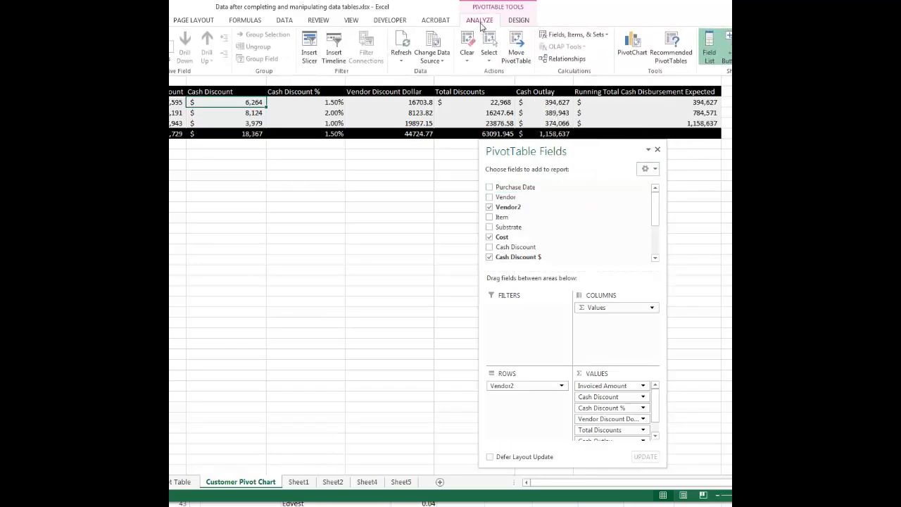
left_click(630, 50)
left_click_drag(466, 235, 531, 133)
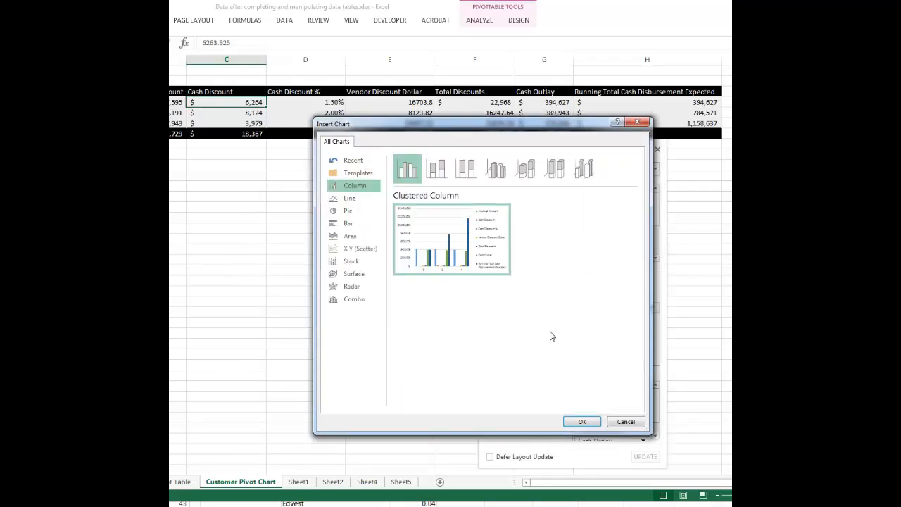
left_click(583, 423)
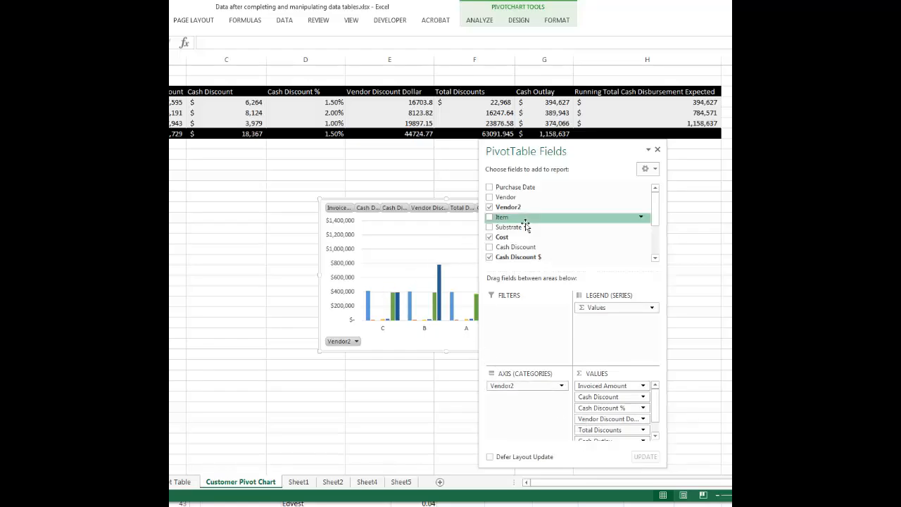
Step: Close the PivotTable field list and position the new chart just below the pivot table, from about column C to column F
left_click(658, 150)
left_click_drag(518, 222, 513, 166)
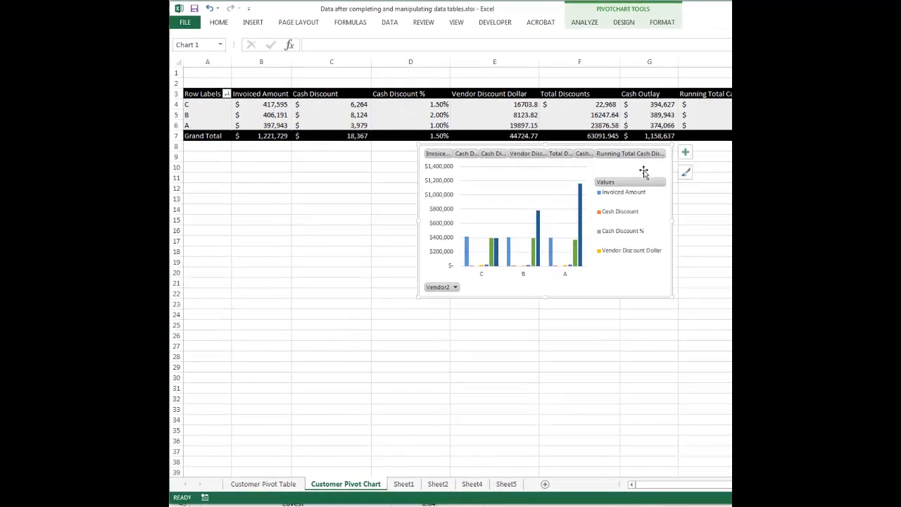
left_click_drag(639, 171, 536, 175)
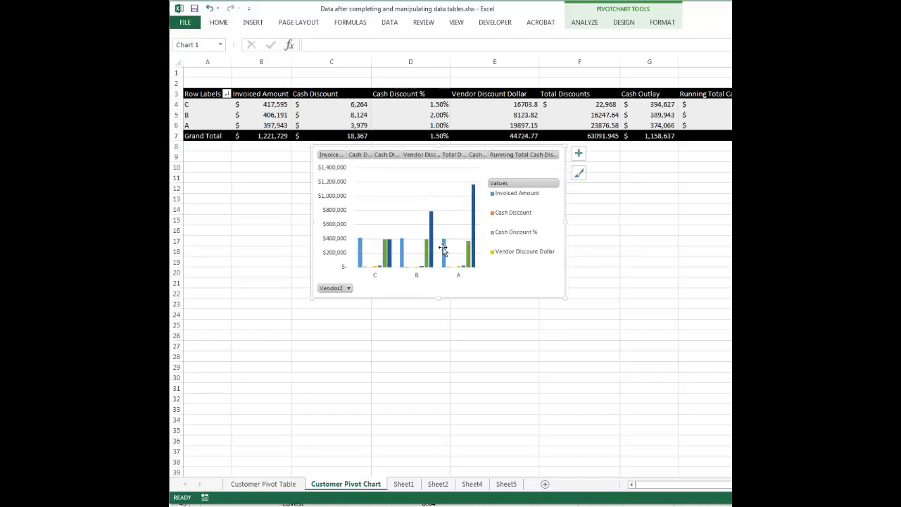
Step: View the PivotChart's design options and select vendor B's Vendor Discount Dollar cell in the pivot table
mouse_move(428, 258)
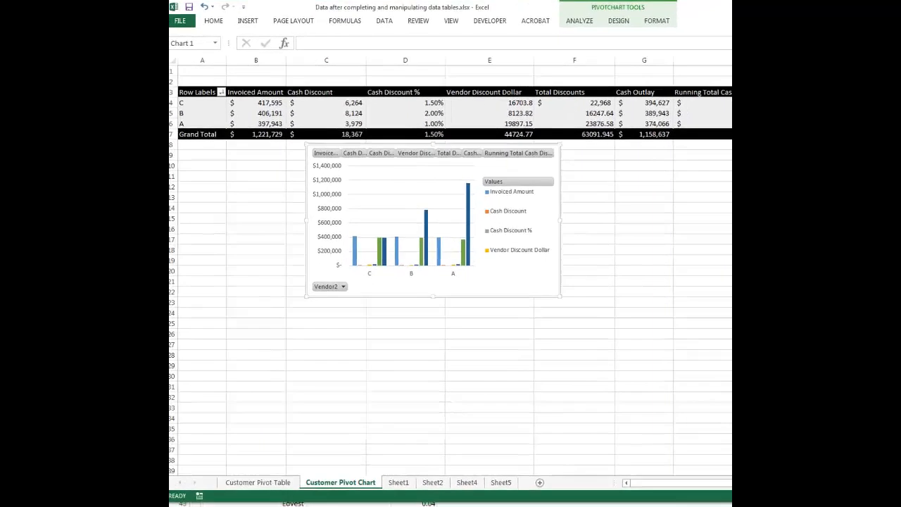
left_click(629, 21)
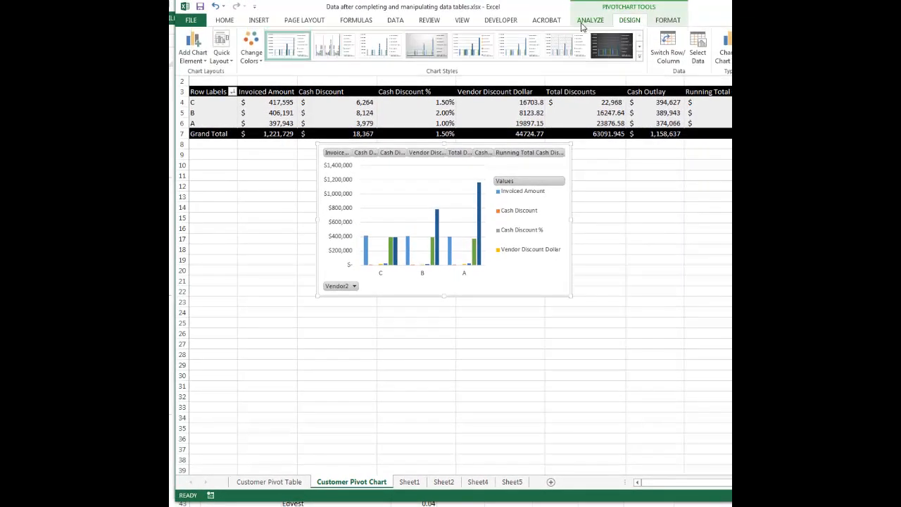
left_click(499, 113)
left_click(495, 114)
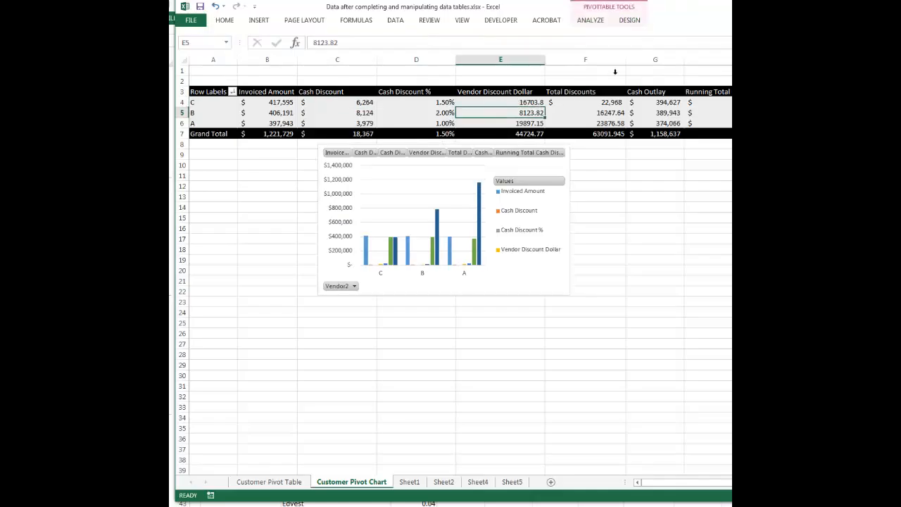
Step: Display the PivotTable field list and move it up to about row 1, over columns E to G
left_click(624, 21)
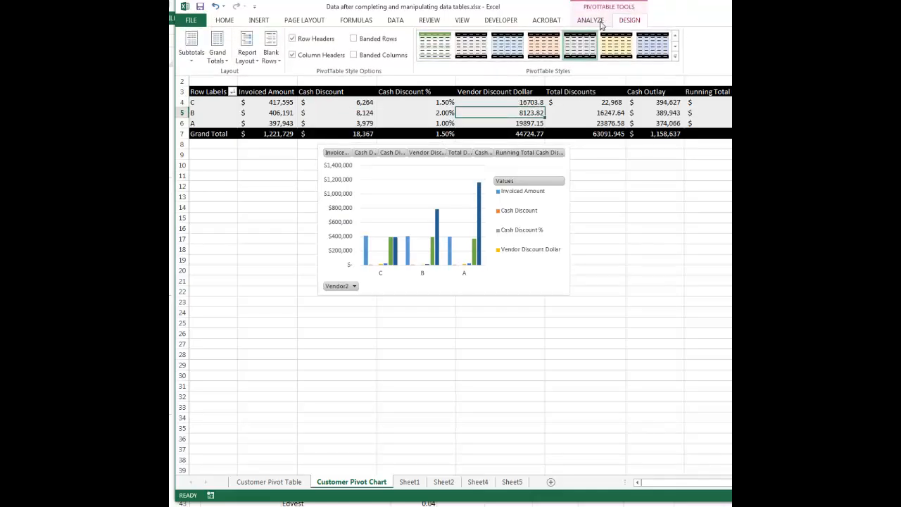
left_click(590, 21)
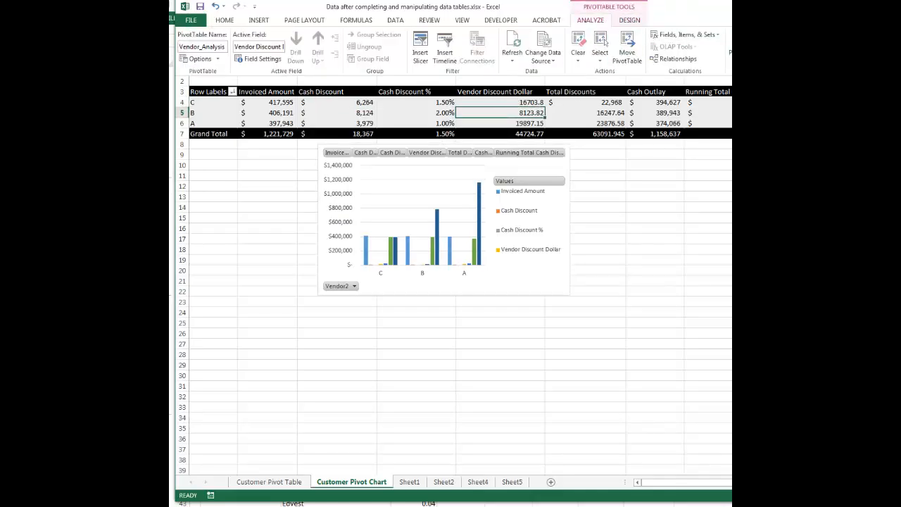
left_click(831, 48)
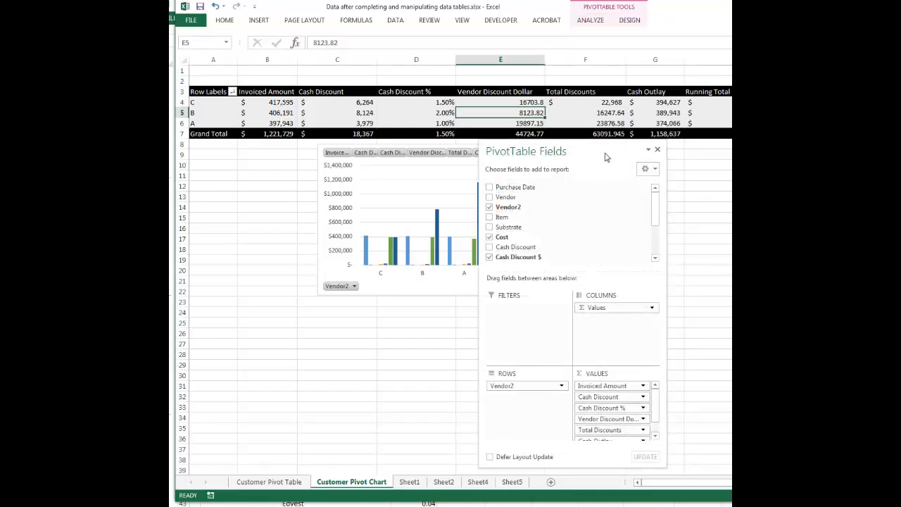
left_click_drag(607, 157, 638, 75)
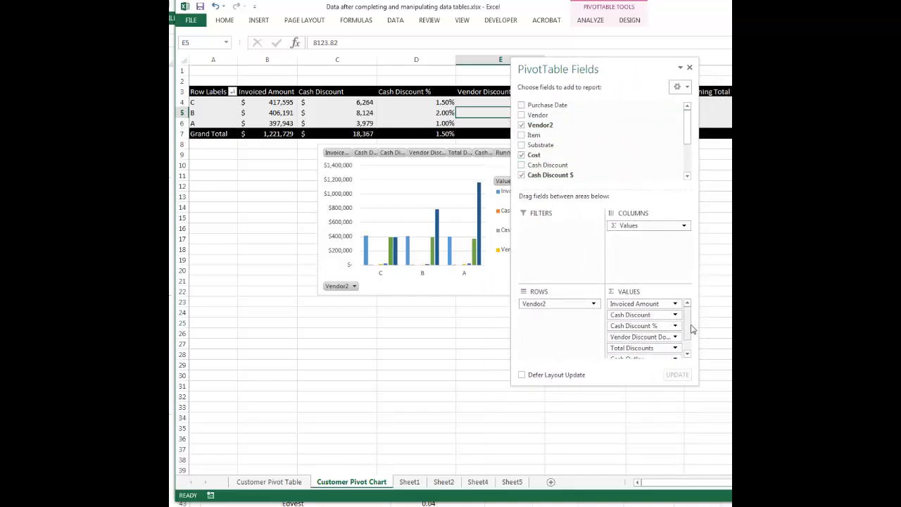
Step: Remove Invoiced Amount, Cash Discount, Cash Discount %, Vendor Discount Dollar and Total Discounts from the pivot table's values, and close the field list
left_click_drag(690, 326, 686, 343)
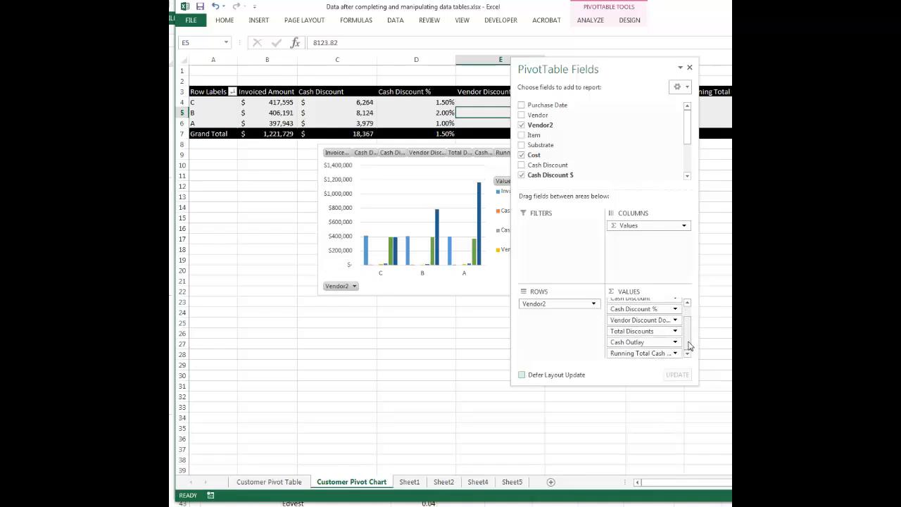
left_click_drag(688, 346, 627, 198)
left_click_drag(654, 310, 637, 197)
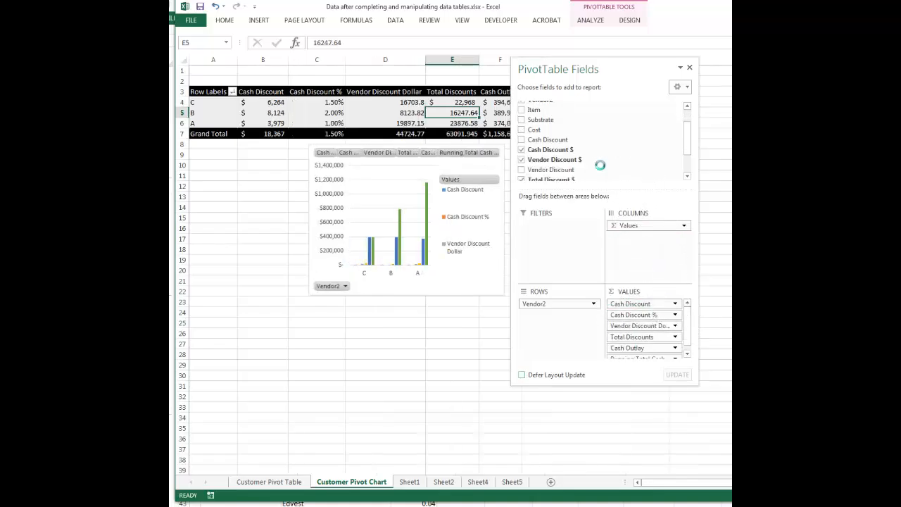
left_click_drag(648, 304, 651, 237)
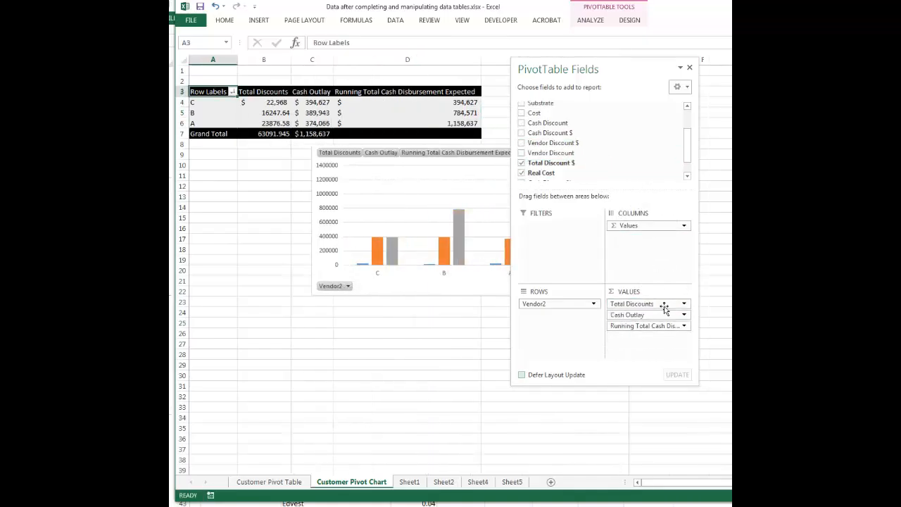
left_click_drag(664, 306, 589, 148)
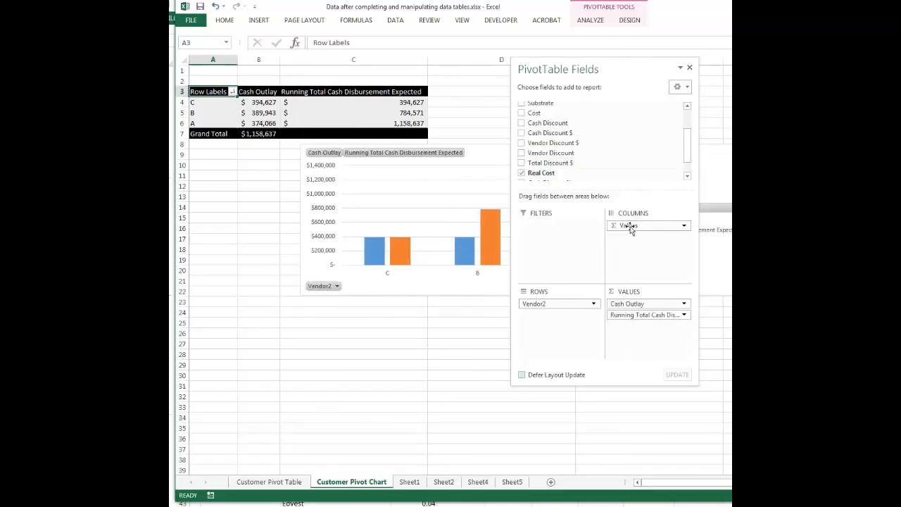
left_click(690, 67)
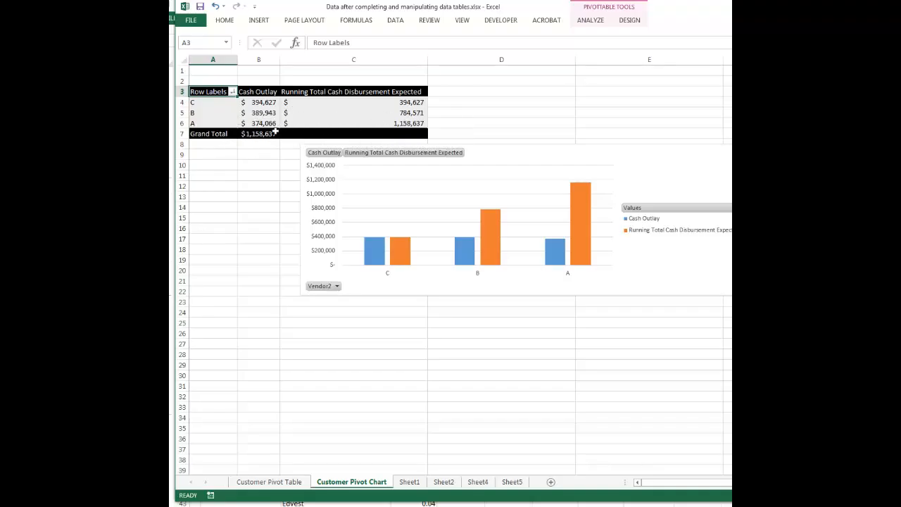
Step: Check the Customer Pivot Table sheet, and on Customer Pivot Chart move the chart to start at column A just below the pivot table
left_click(269, 484)
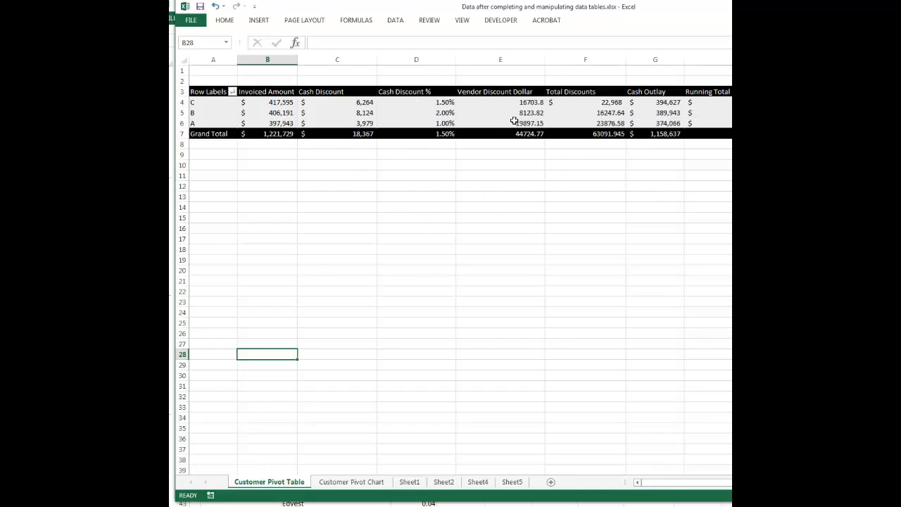
left_click(351, 483)
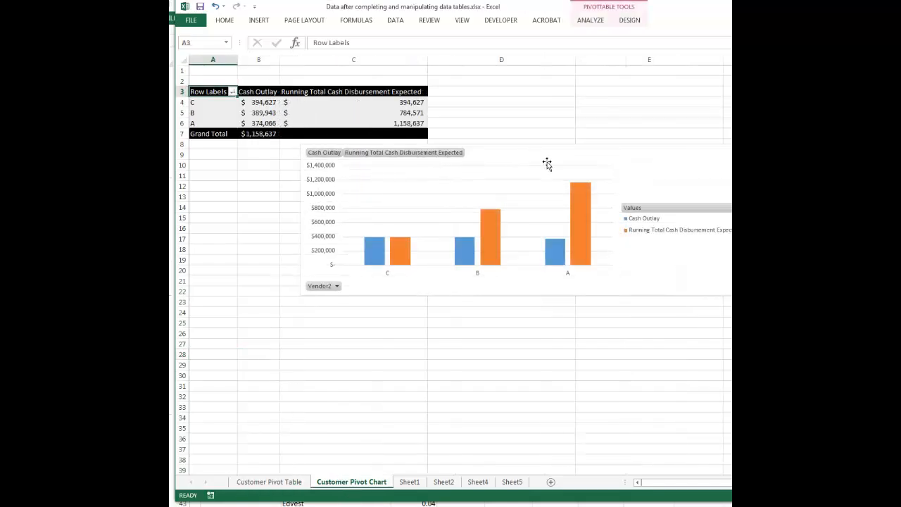
left_click_drag(547, 163, 442, 157)
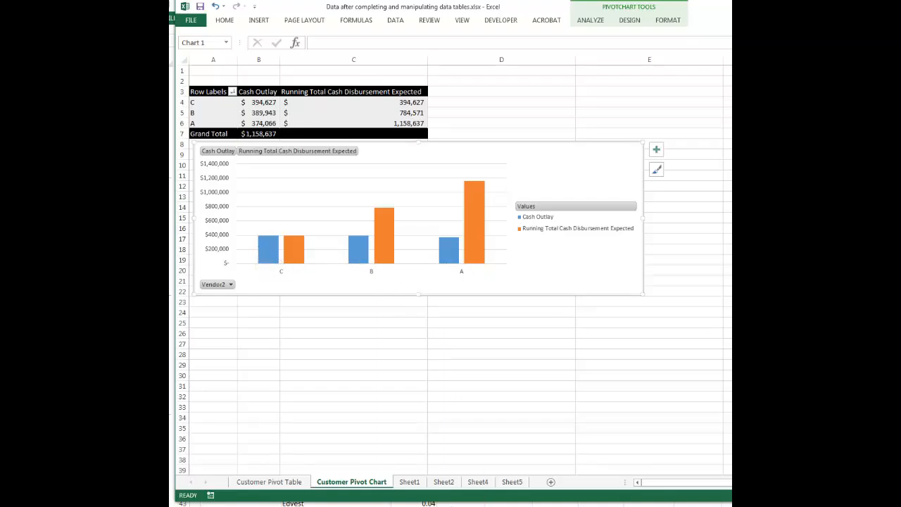
Step: Review the whale charts on Sheet4 as a model and return to the Customer Pivot Chart sheet
left_click(443, 481)
left_click(473, 483)
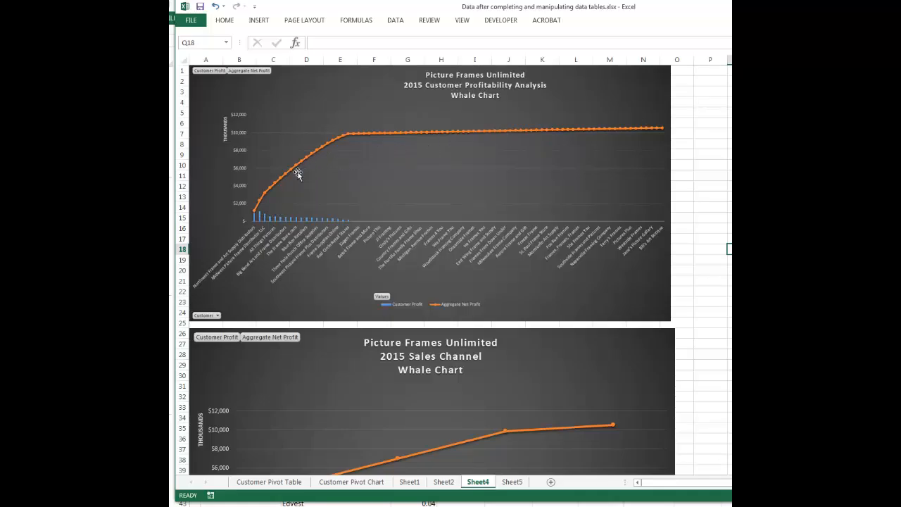
left_click(342, 483)
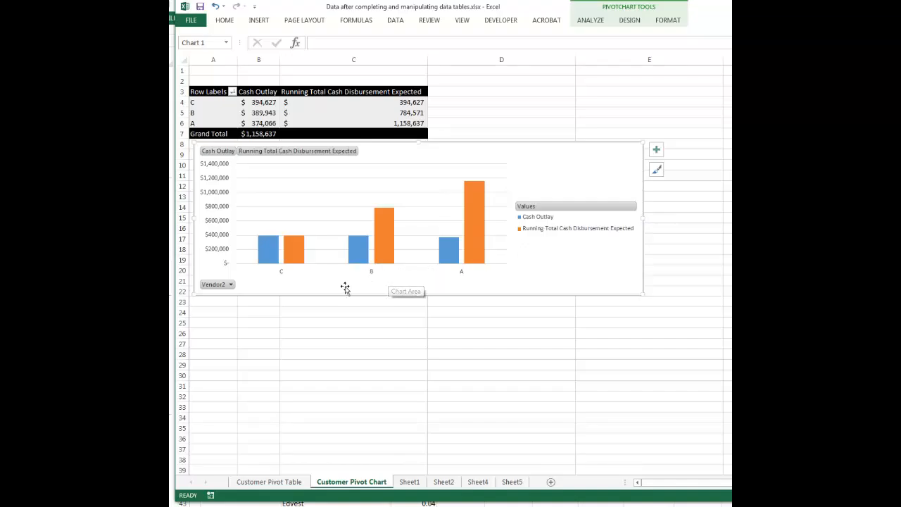
mouse_move(382, 242)
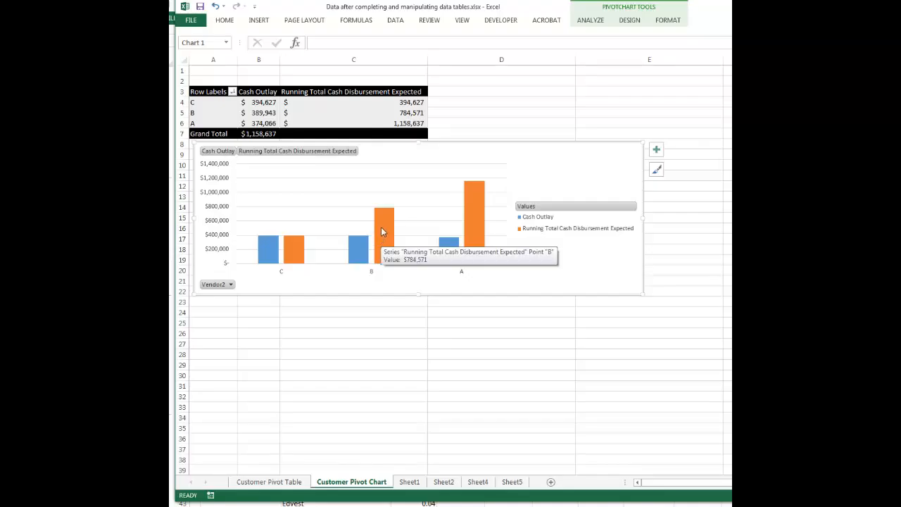
left_click(381, 223)
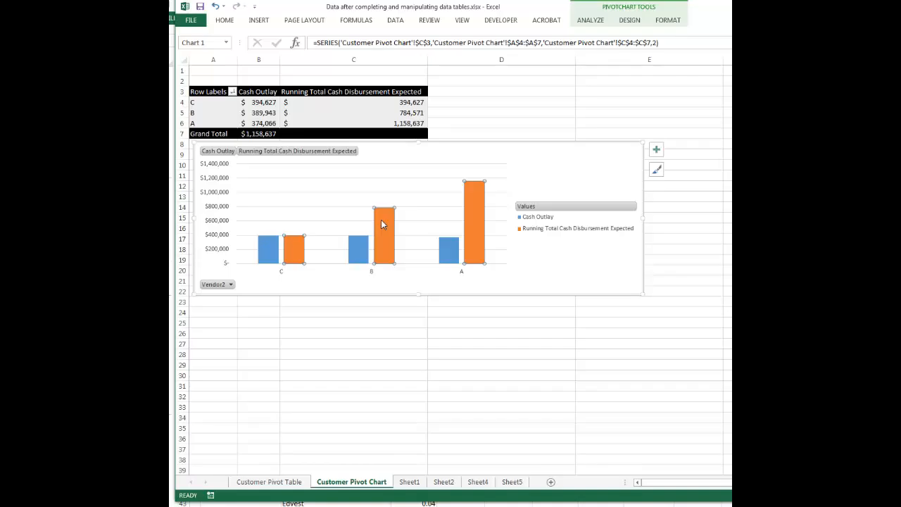
right_click(382, 224)
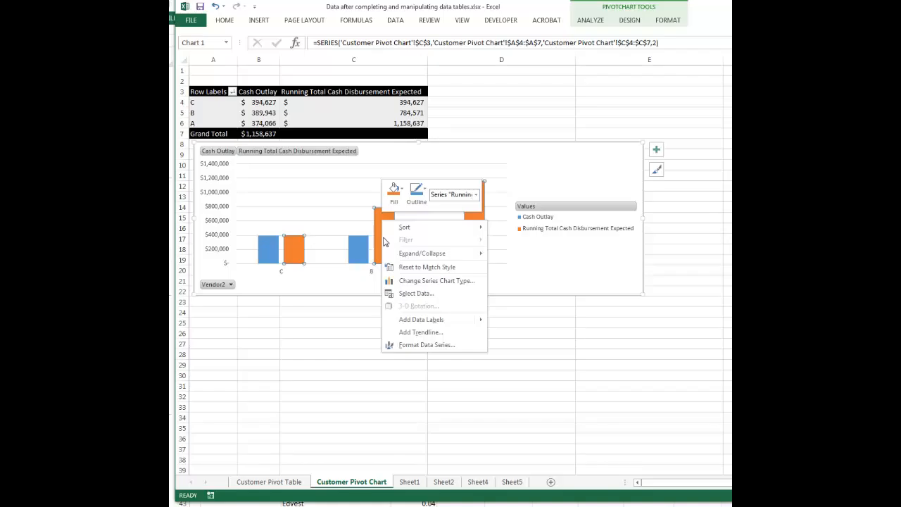
left_click(388, 281)
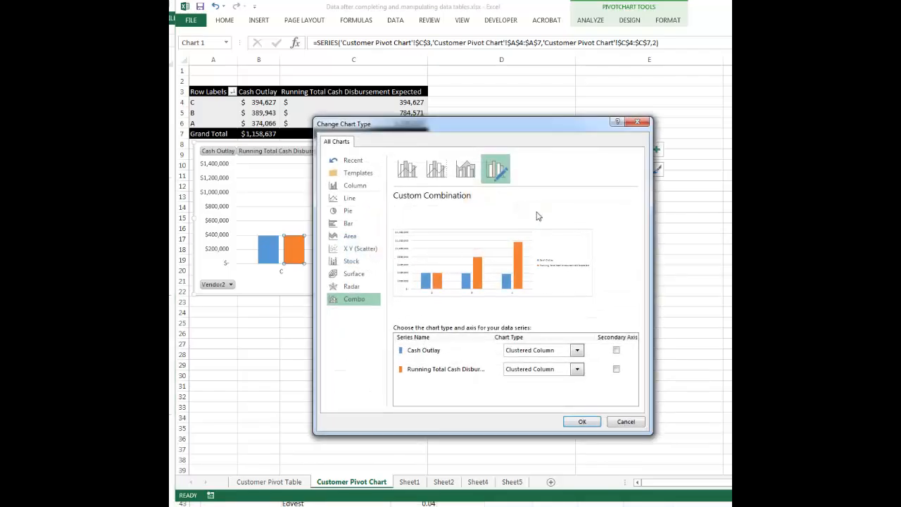
left_click(637, 121)
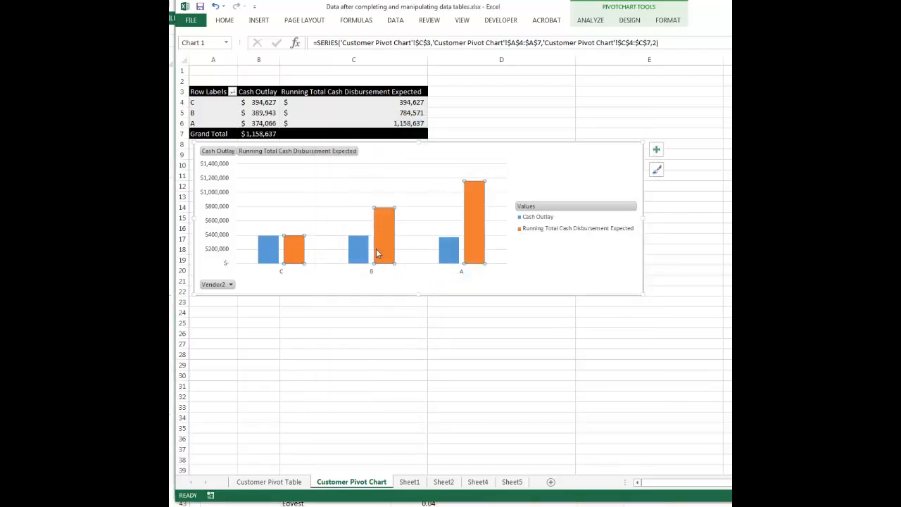
Step: Make the PivotChart a custom combo, with Cash Outlay as Clustered Column and Running Total Cash Disbursement Expected as Line
right_click(385, 238)
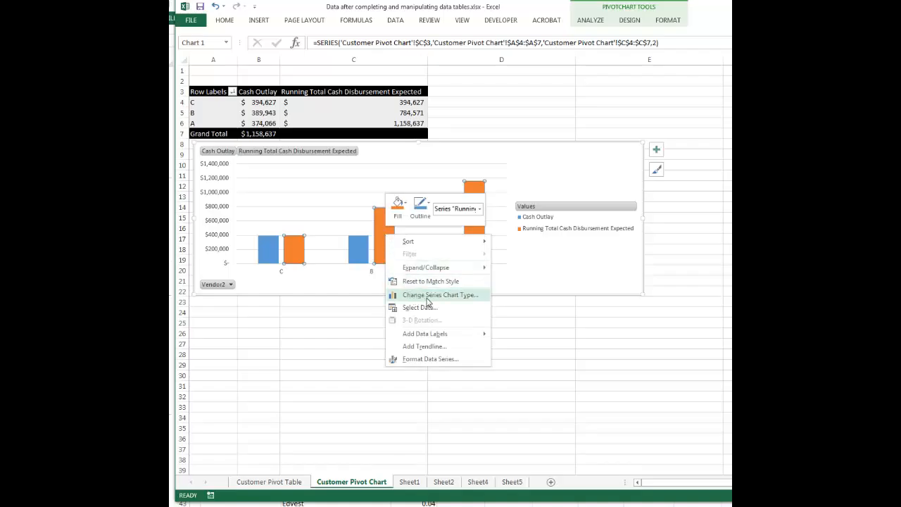
left_click(427, 302)
left_click_drag(512, 138, 463, 75)
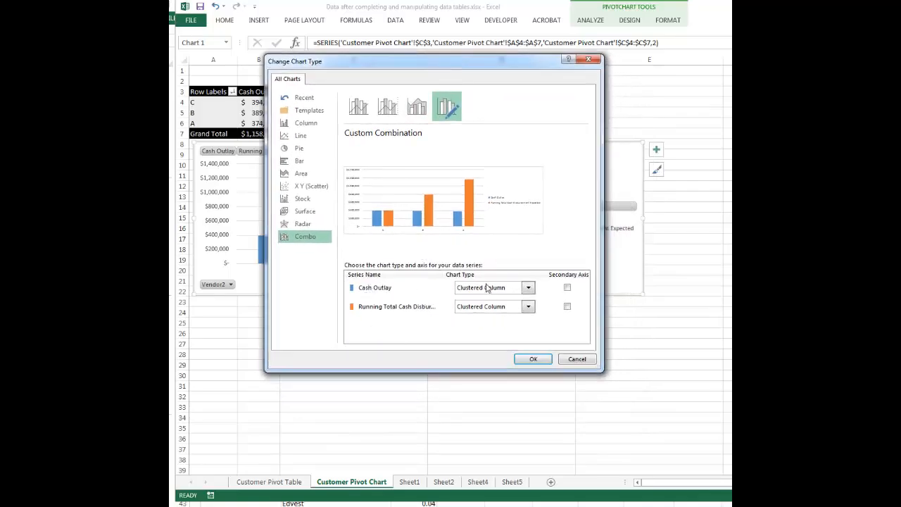
left_click(528, 289)
left_click(529, 291)
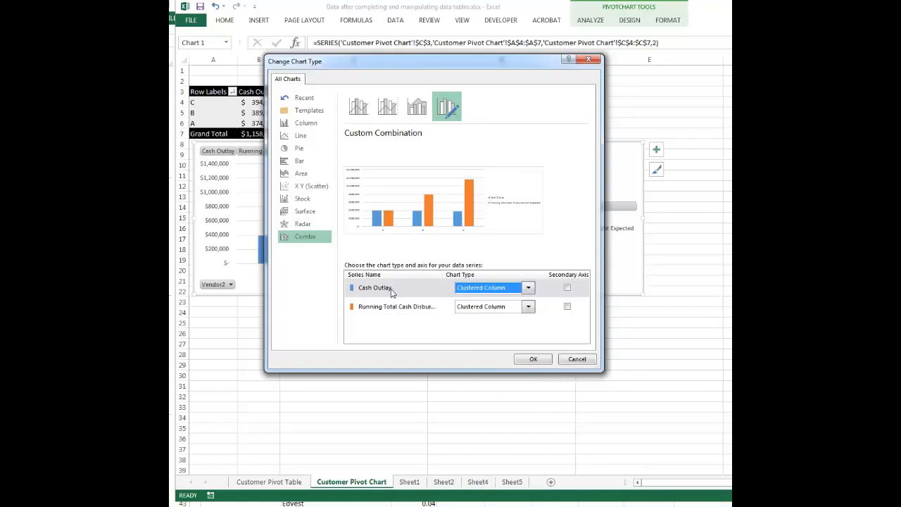
left_click(529, 289)
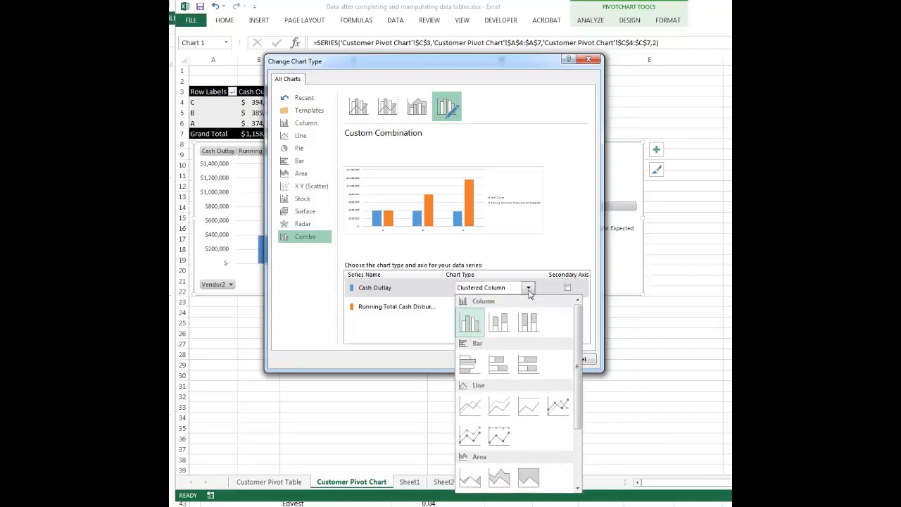
left_click(472, 322)
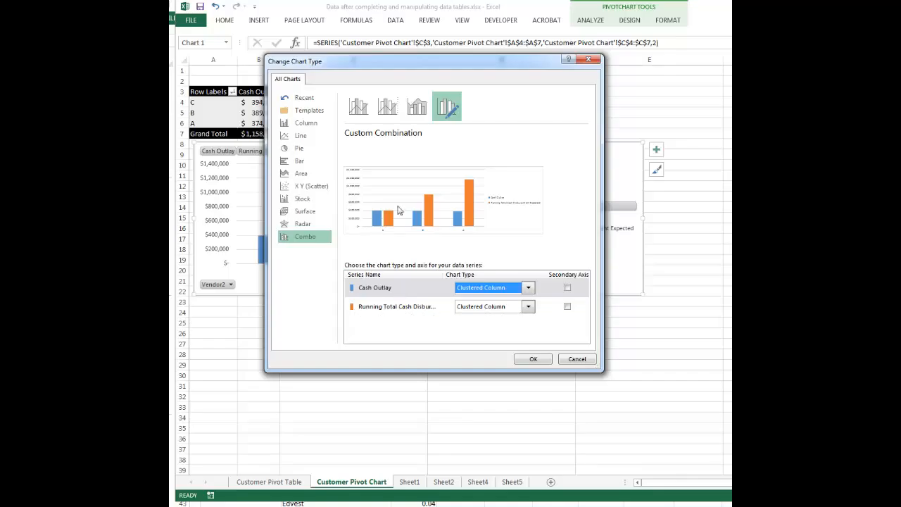
left_click(529, 306)
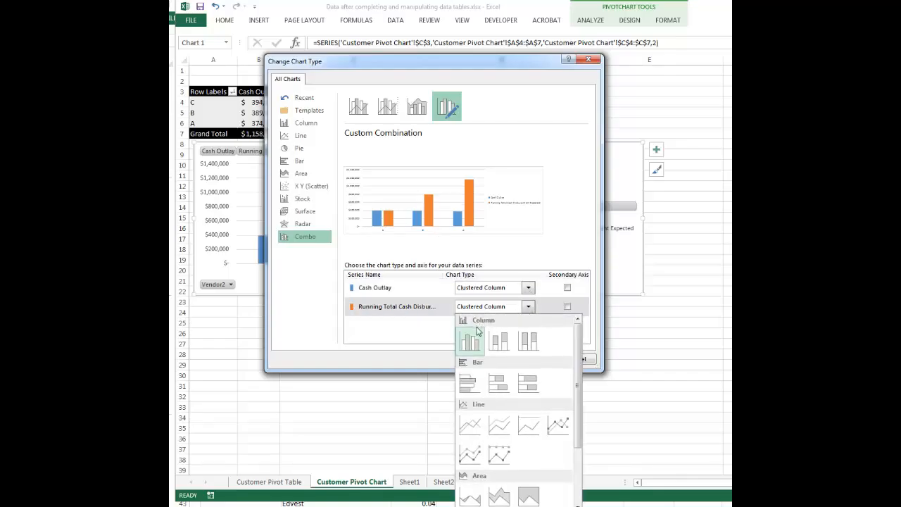
left_click(469, 426)
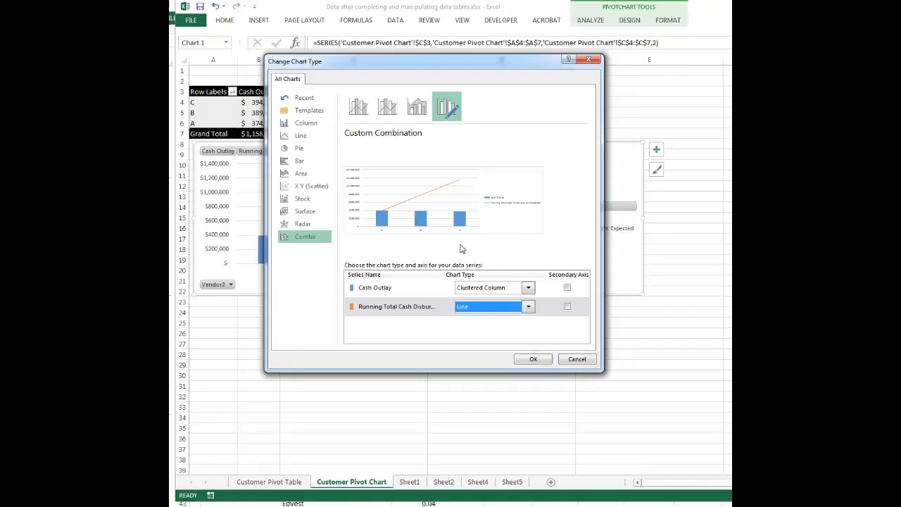
left_click(524, 361)
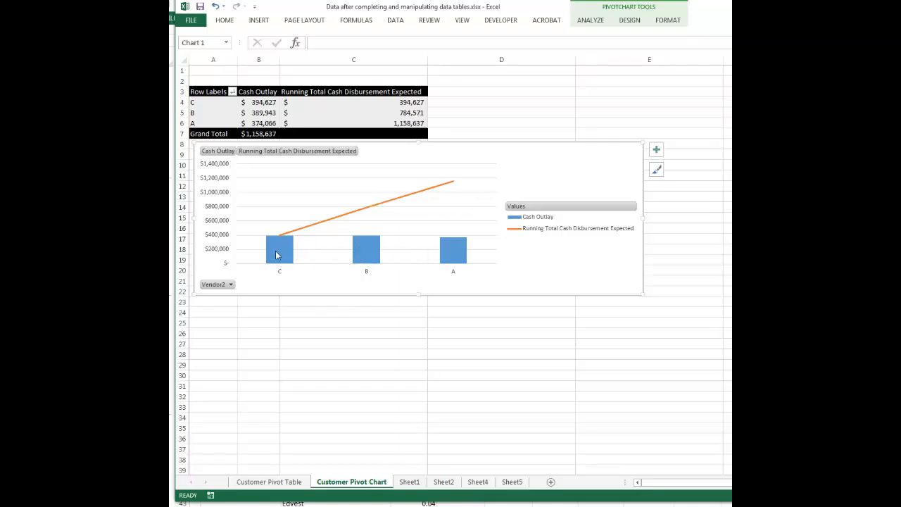
Step: Compare the new combo chart's look with the whale charts on Sheet4, and return to the Customer Pivot Chart sheet
left_click(455, 484)
left_click(477, 485)
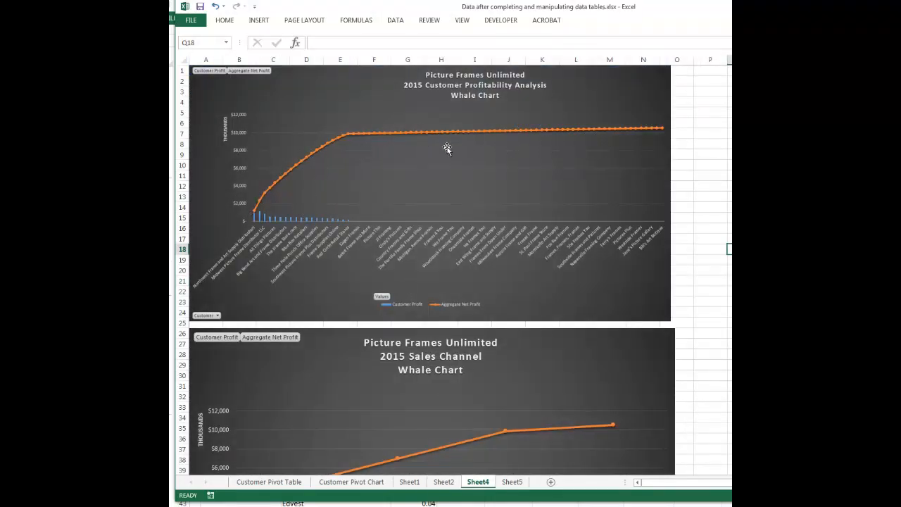
left_click(356, 483)
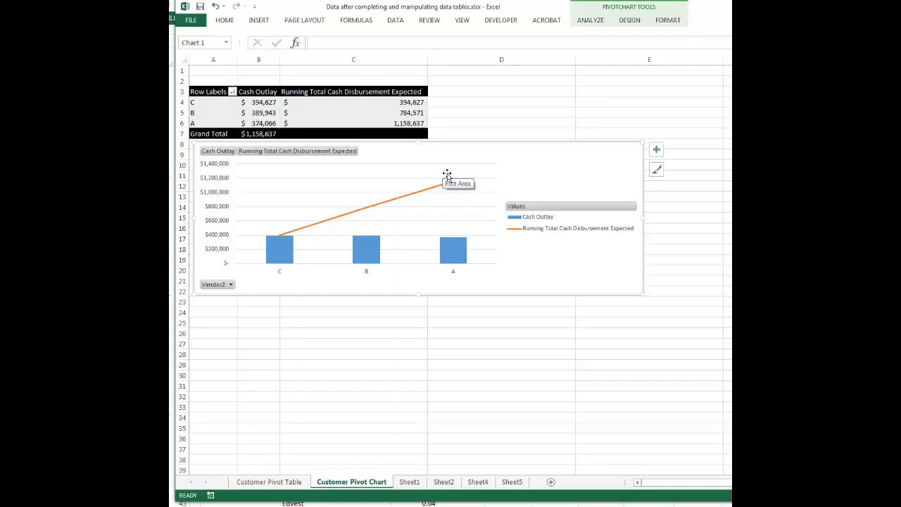
Step: Show the chart elements list and apply the dark grey chart style with a marked line to the PivotChart
right_click(542, 207)
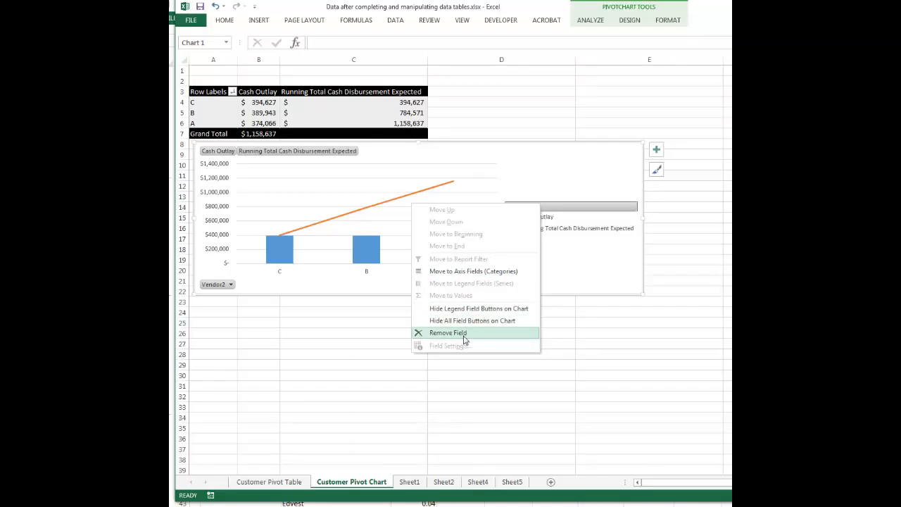
left_click(585, 265)
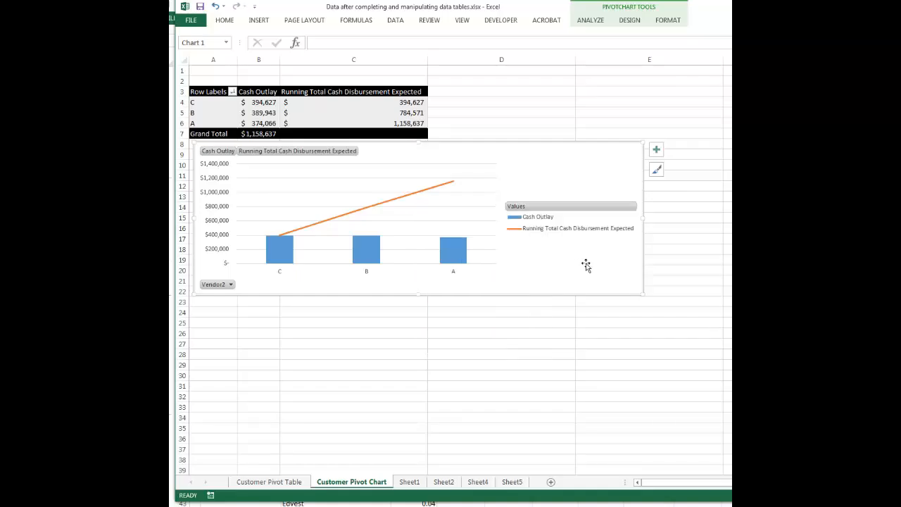
left_click(657, 151)
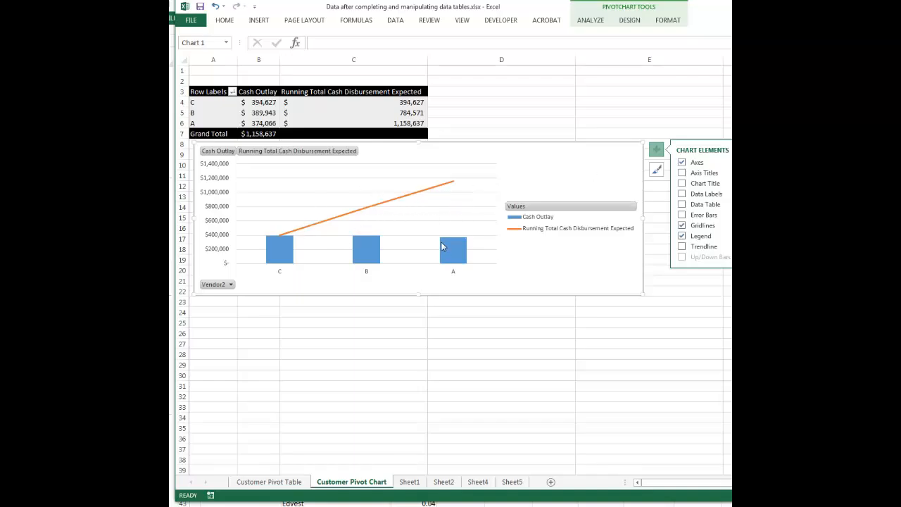
left_click(635, 21)
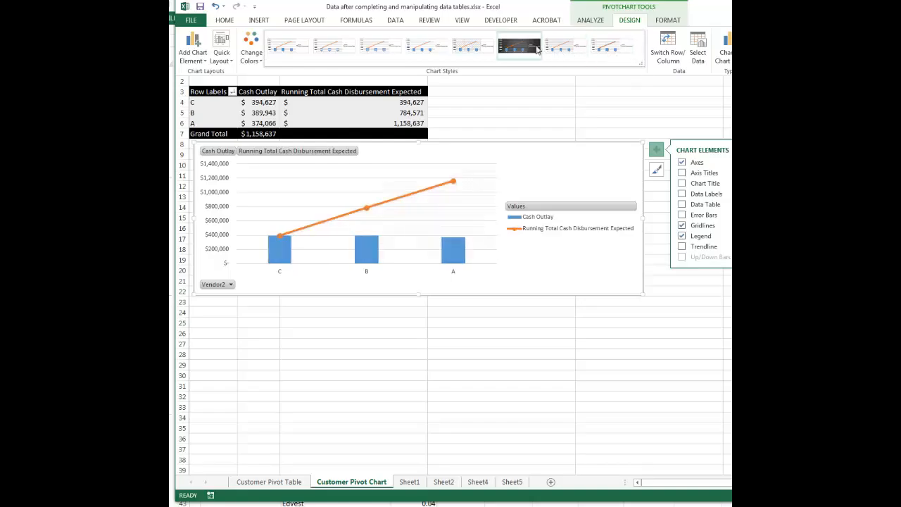
left_click(527, 48)
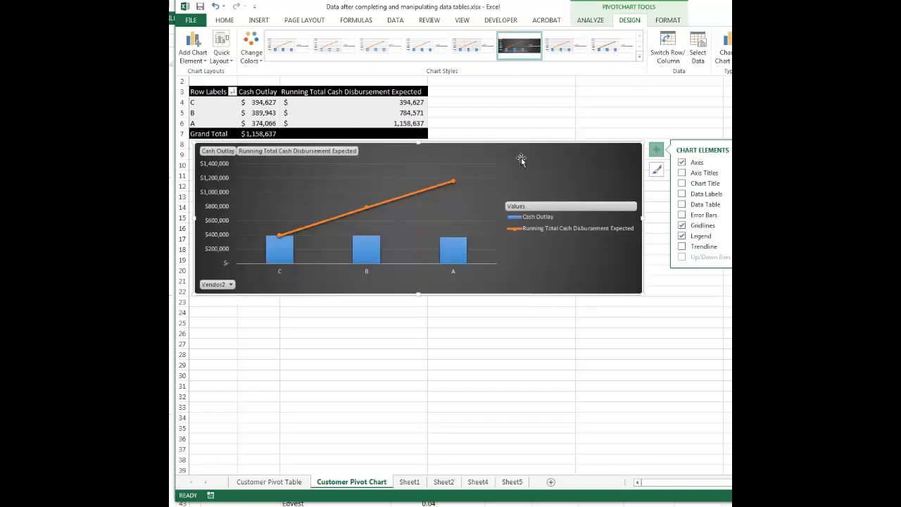
Step: Try moving the Values legend field to the PivotChart's axis categories, and undo the move
left_click(581, 206)
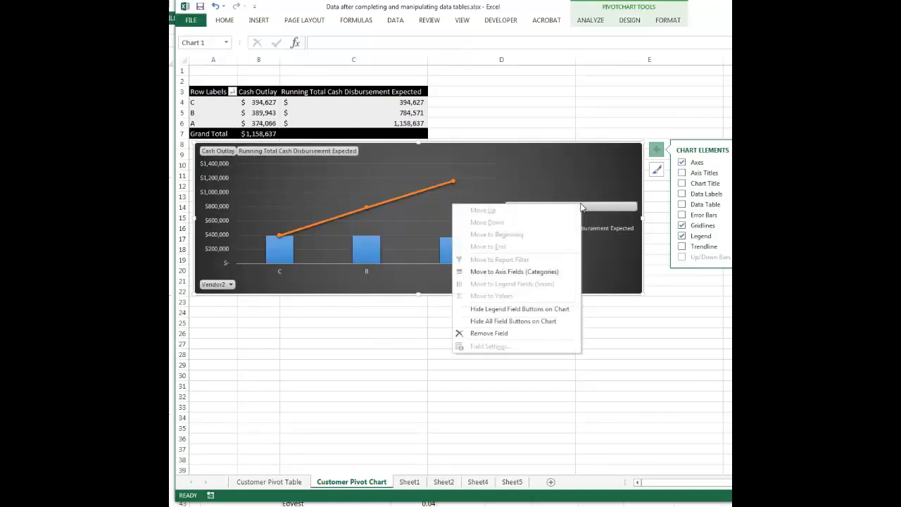
left_click(500, 274)
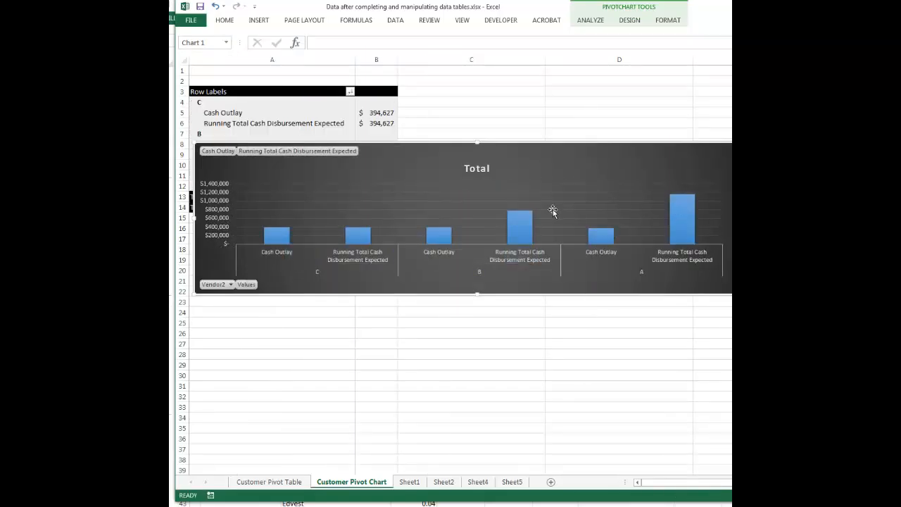
key("ctrl+z")
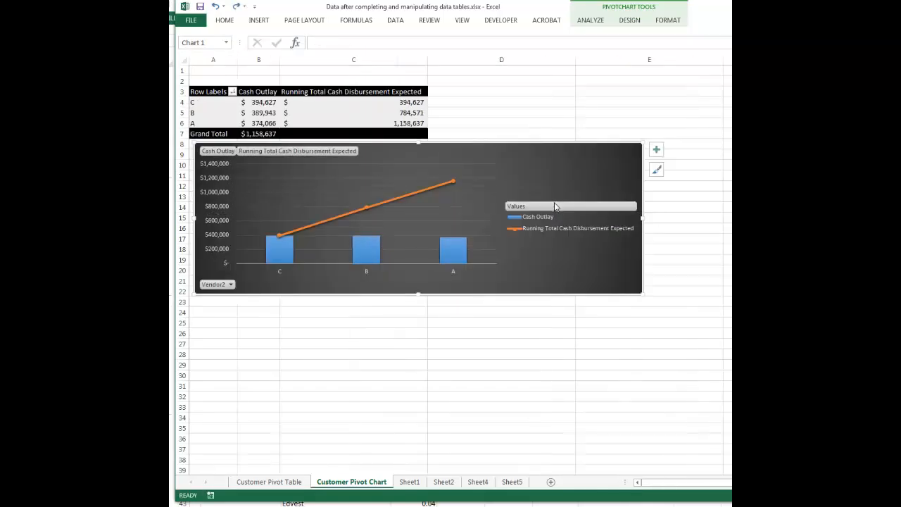
left_click(554, 207)
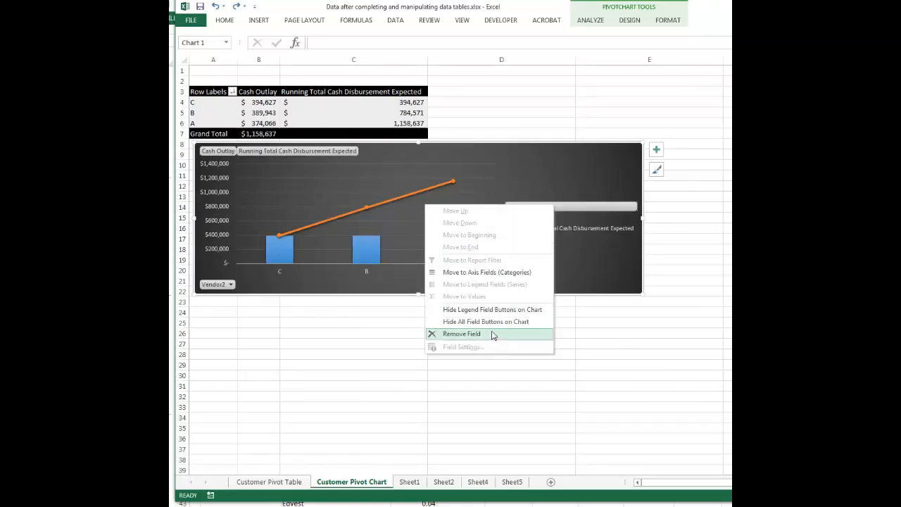
left_click(621, 179)
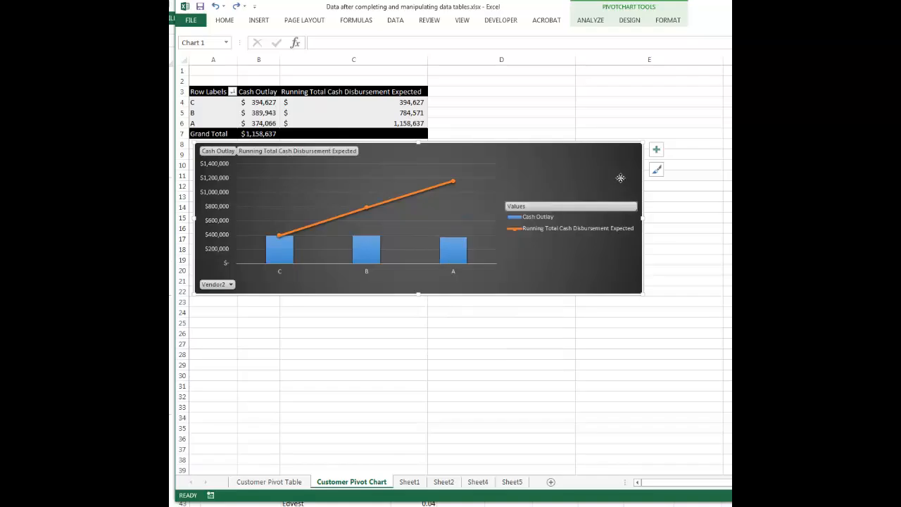
left_click(657, 150)
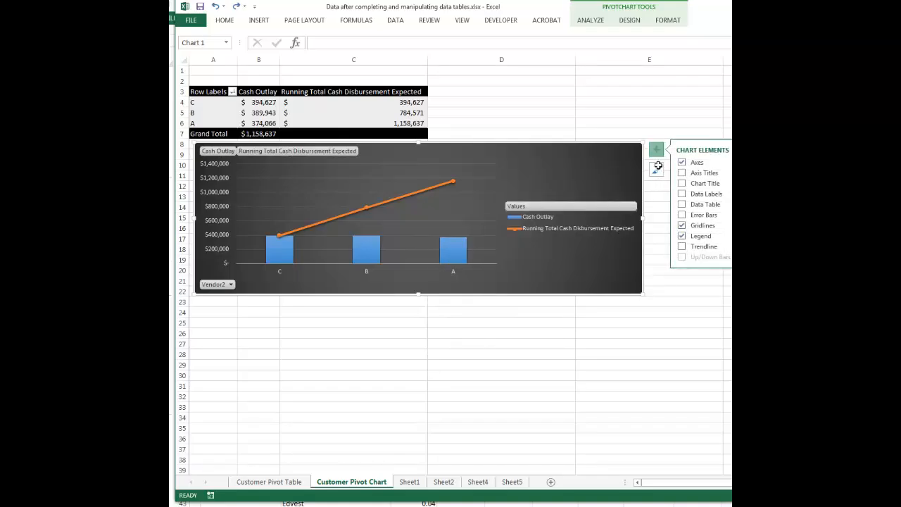
left_click(658, 167)
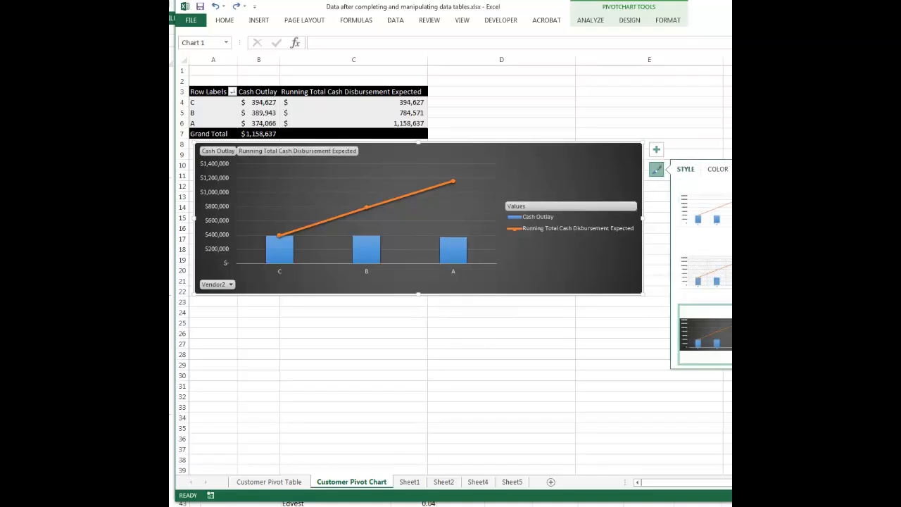
scroll(718, 275, "up", 3)
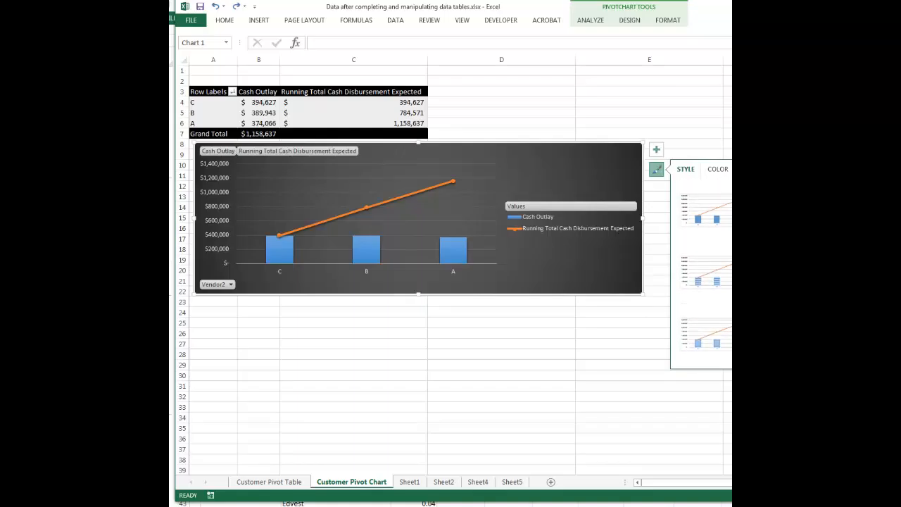
left_click(659, 188)
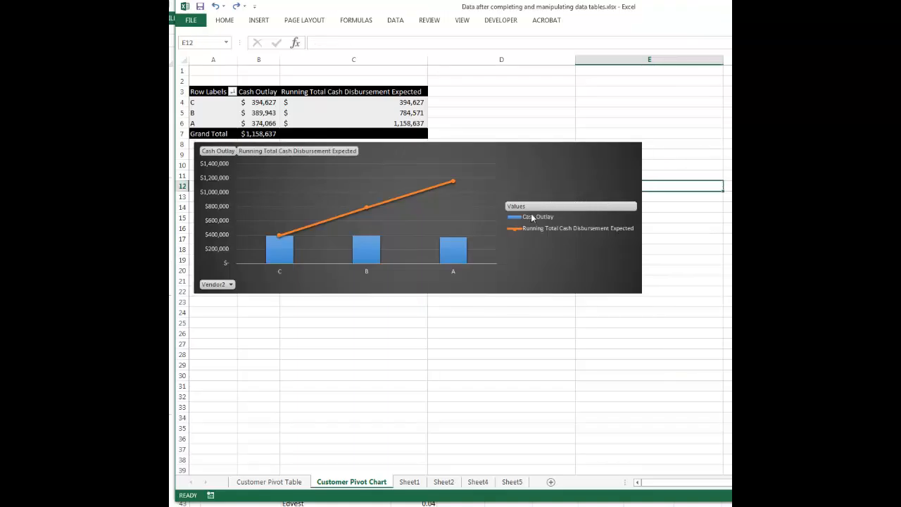
Step: Try removing the Values field from the PivotChart's legend, and undo the removal
right_click(553, 209)
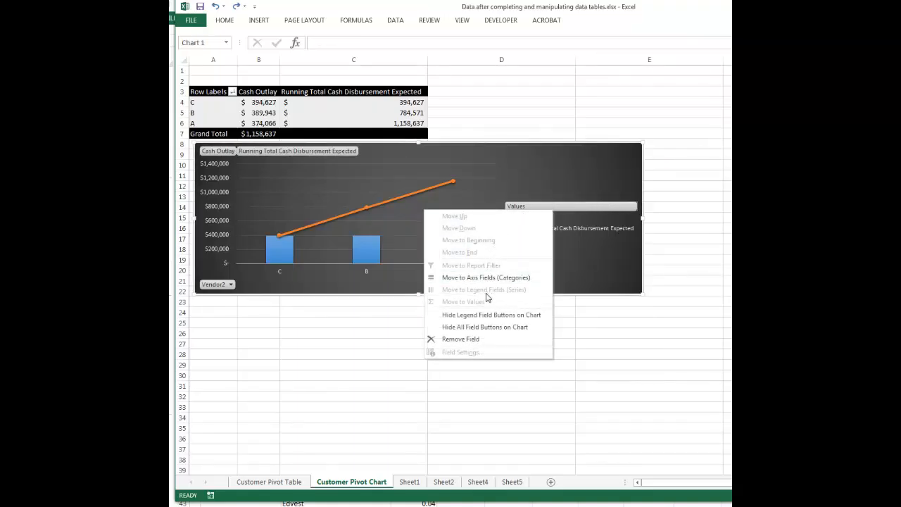
left_click(469, 339)
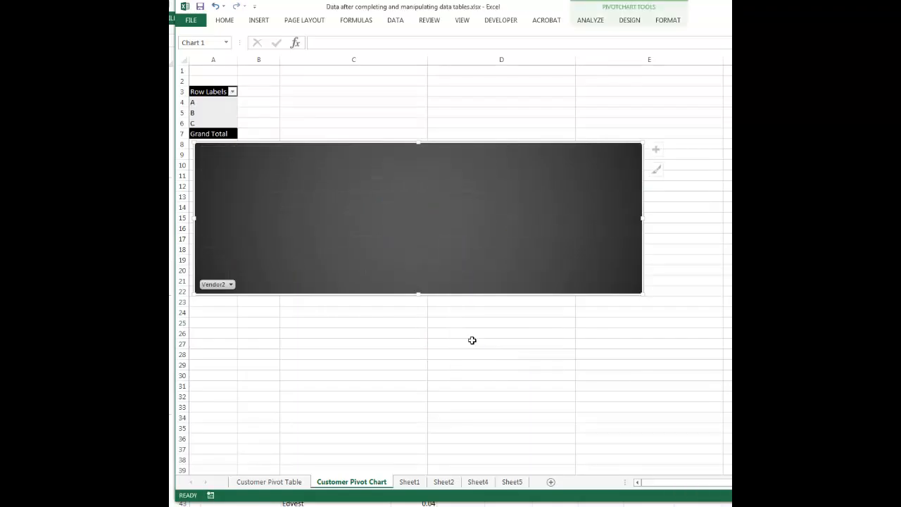
key("ctrl+z")
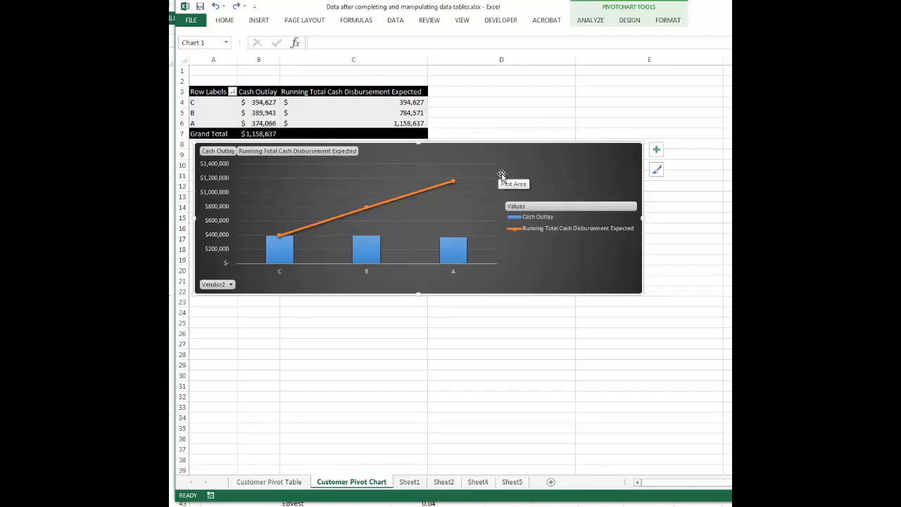
Step: Add a chart title above the plot in the PivotChart
left_click(654, 155)
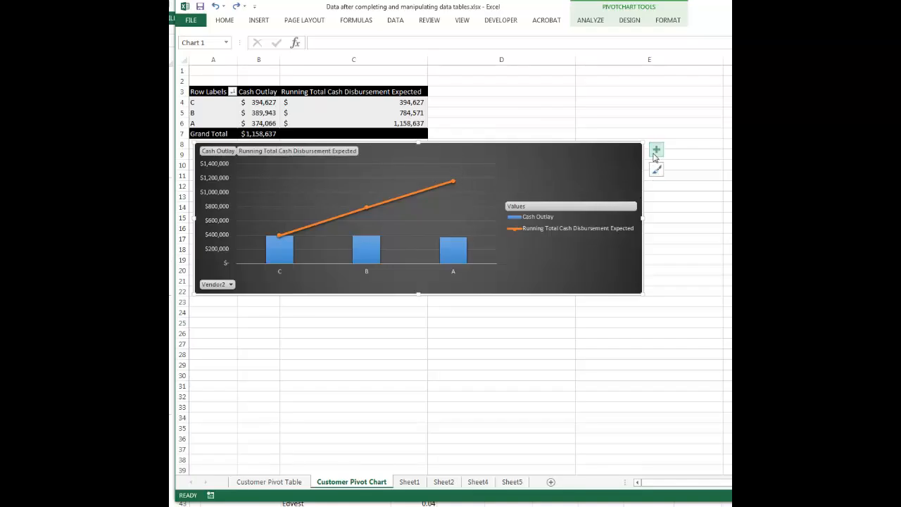
left_click(656, 170)
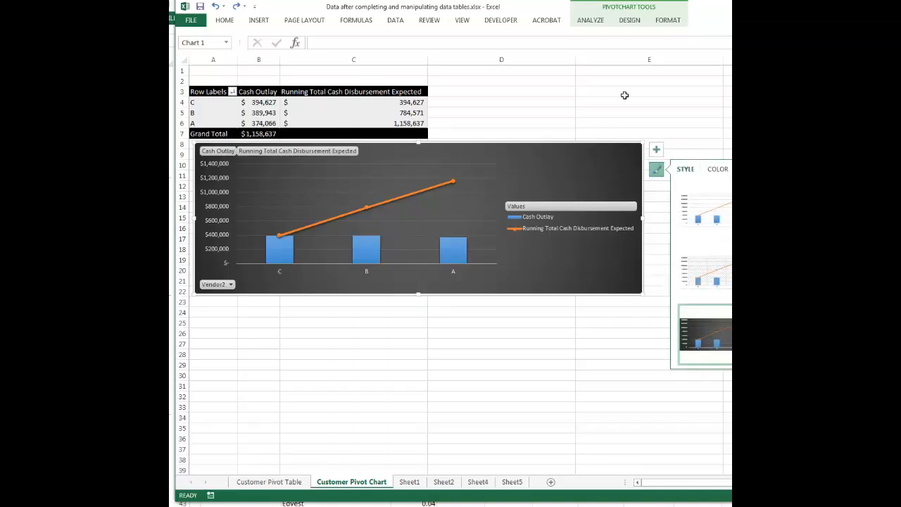
left_click(630, 21)
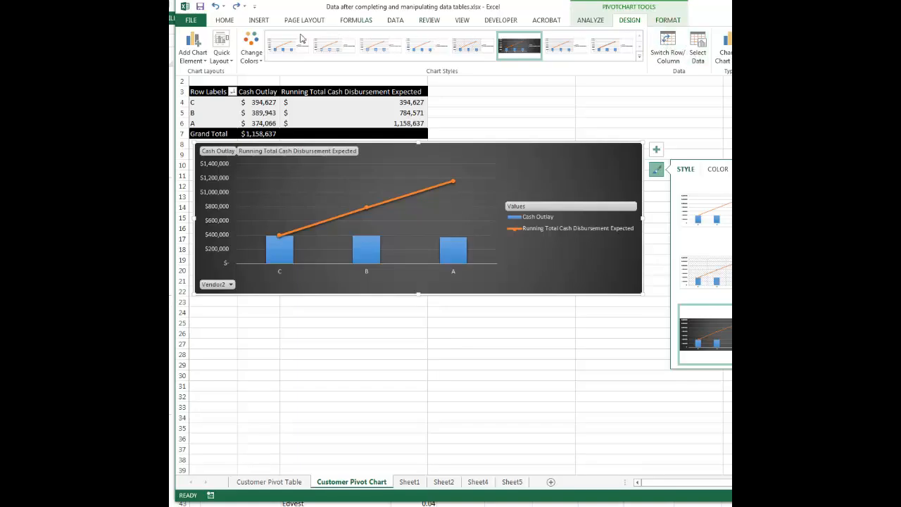
left_click(193, 55)
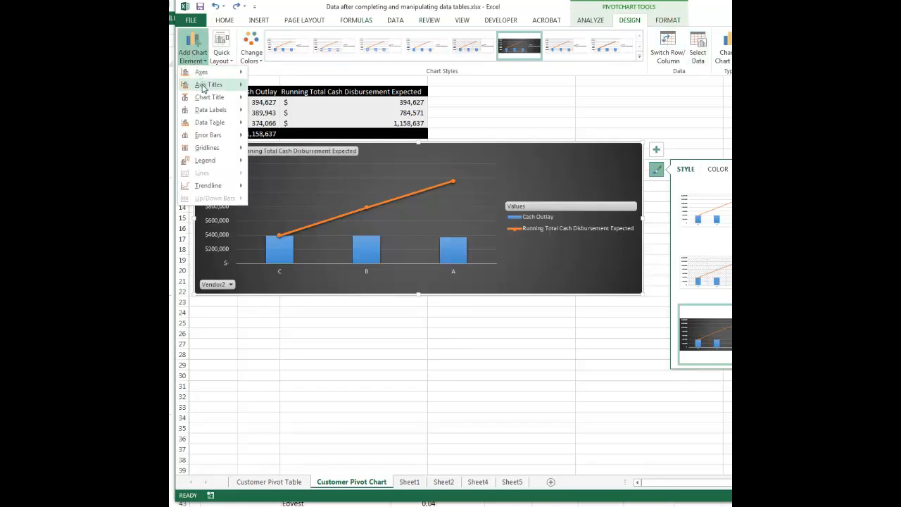
mouse_move(205, 99)
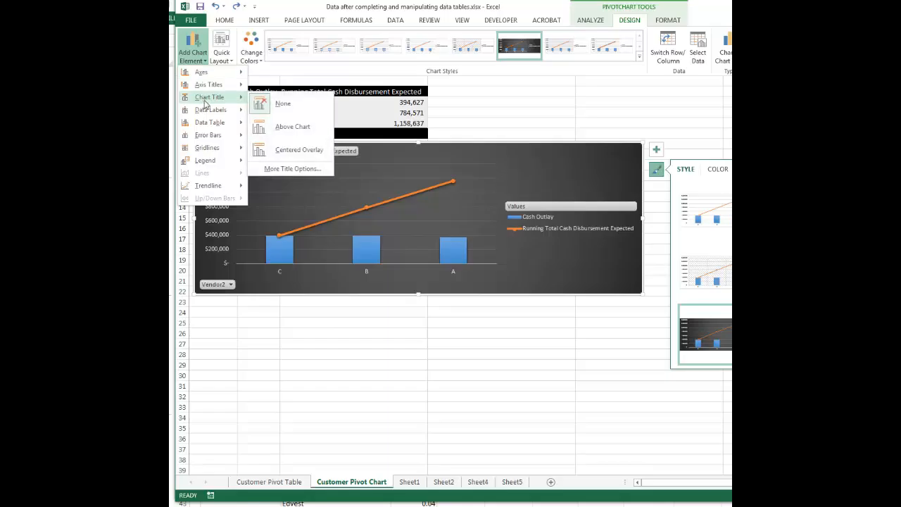
left_click(283, 128)
Step: Set the chart title text to "it" and shift the chart to the sheet's left edge directly below the pivot table
left_click(402, 227)
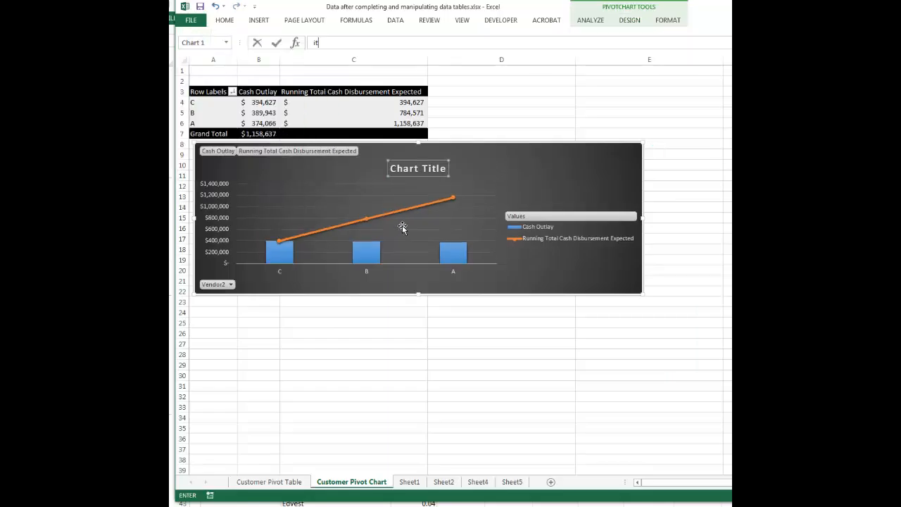
triple_click(435, 175)
type("it")
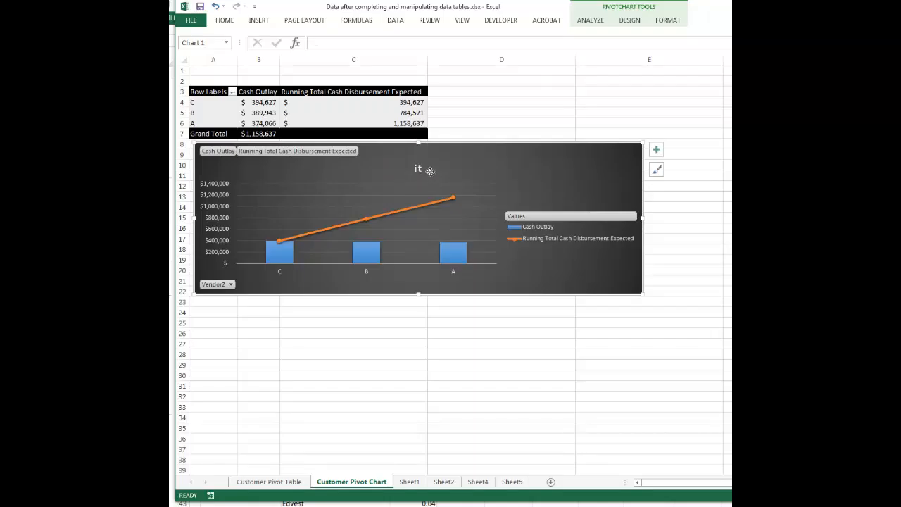
left_click(423, 170)
left_click(424, 170)
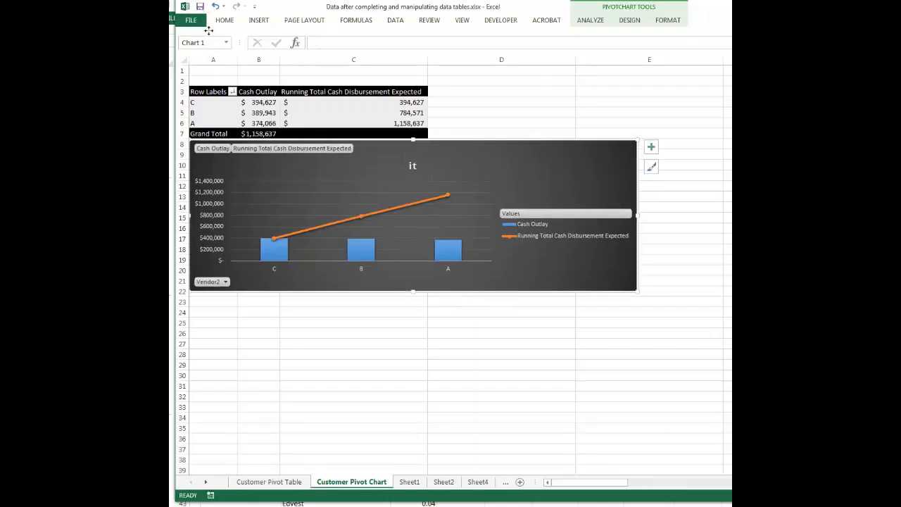
Step: Place the PivotChart's legend at the bottom of the chart
left_click(592, 21)
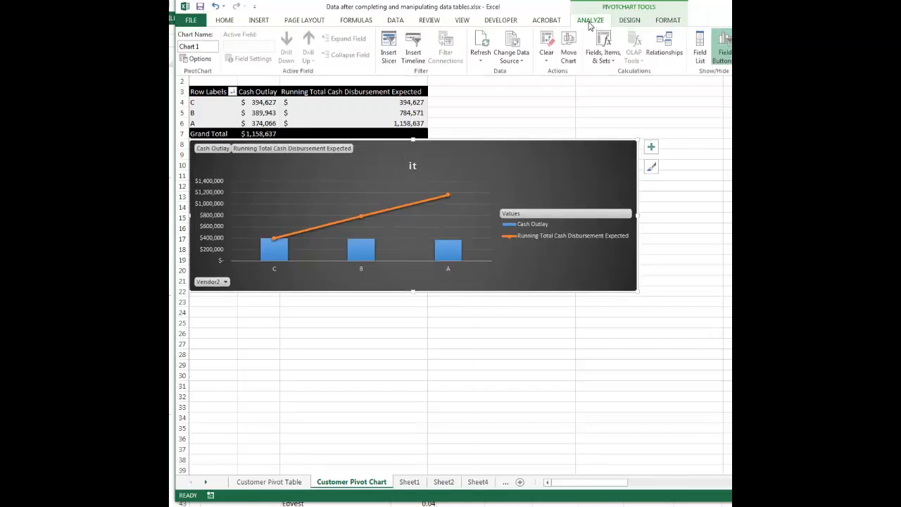
left_click(630, 22)
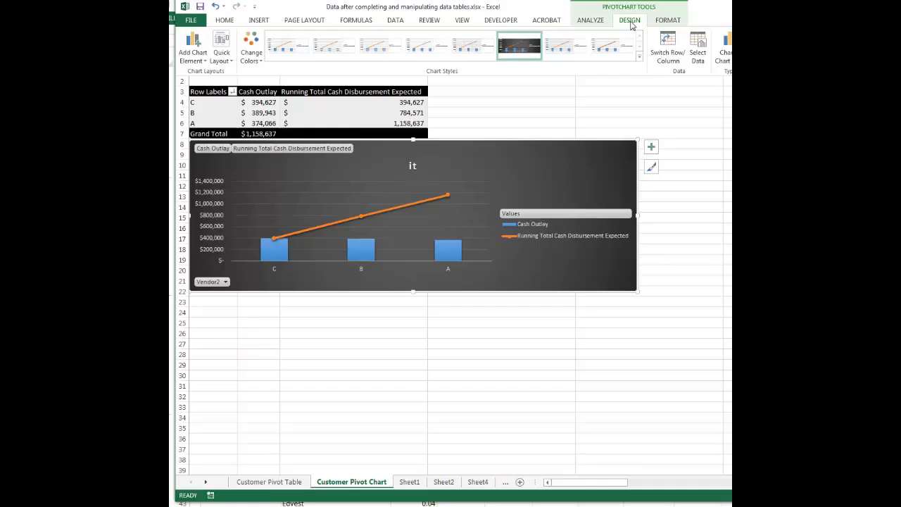
left_click(193, 50)
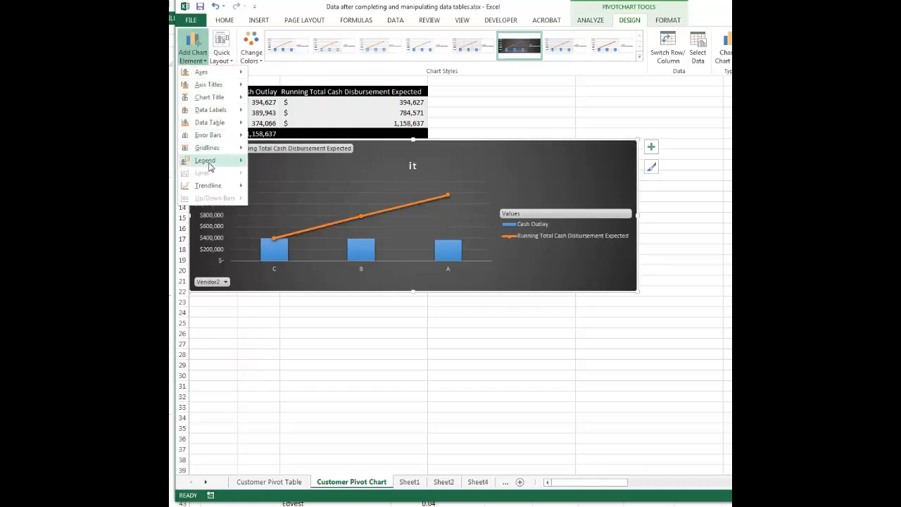
mouse_move(211, 166)
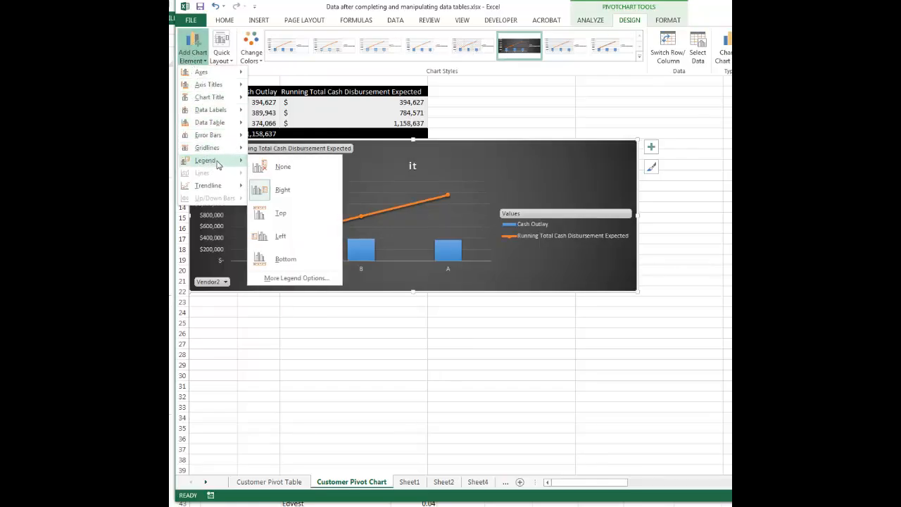
left_click(282, 259)
left_click(539, 162)
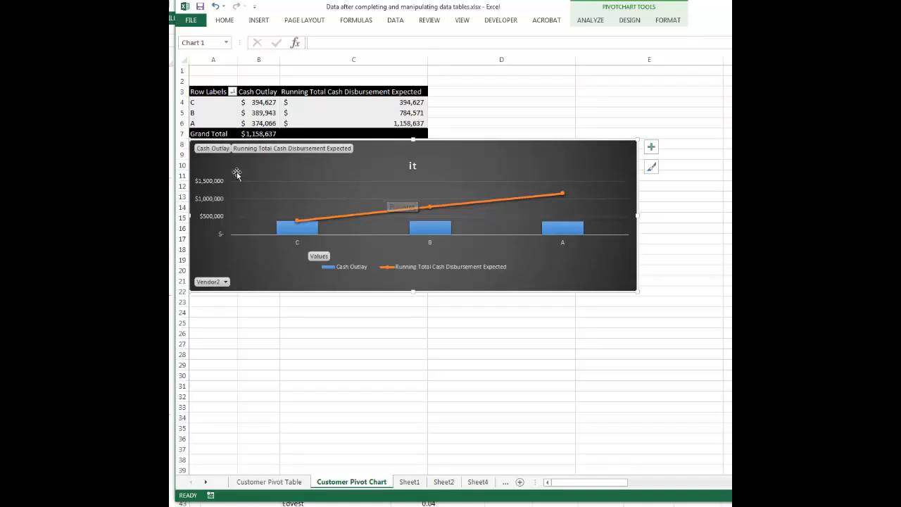
Step: Set the vertical value axis display units to Thousands with the units label shown, after trying Millions
right_click(212, 182)
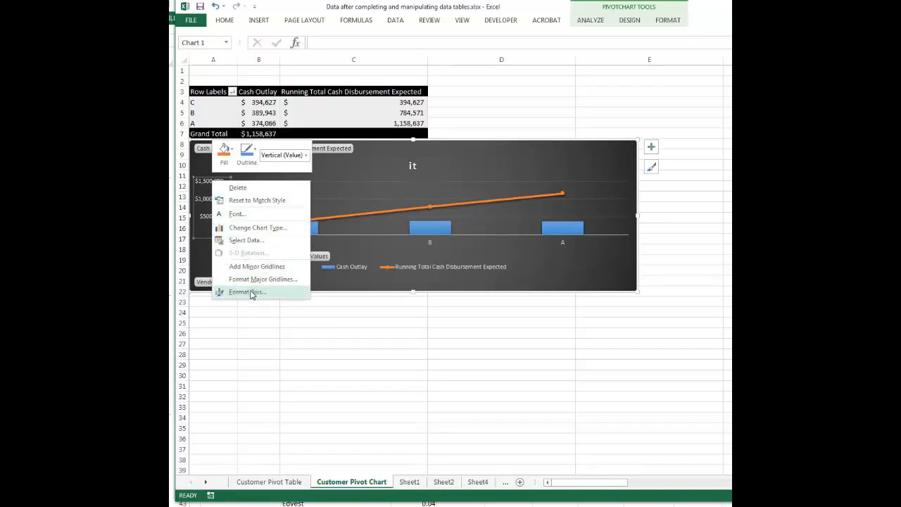
key("Escape")
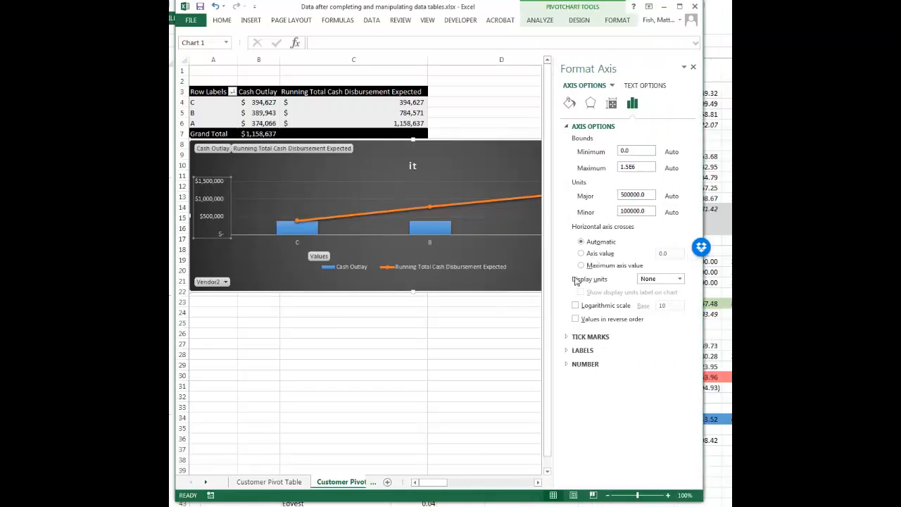
left_click(651, 280)
left_click(649, 310)
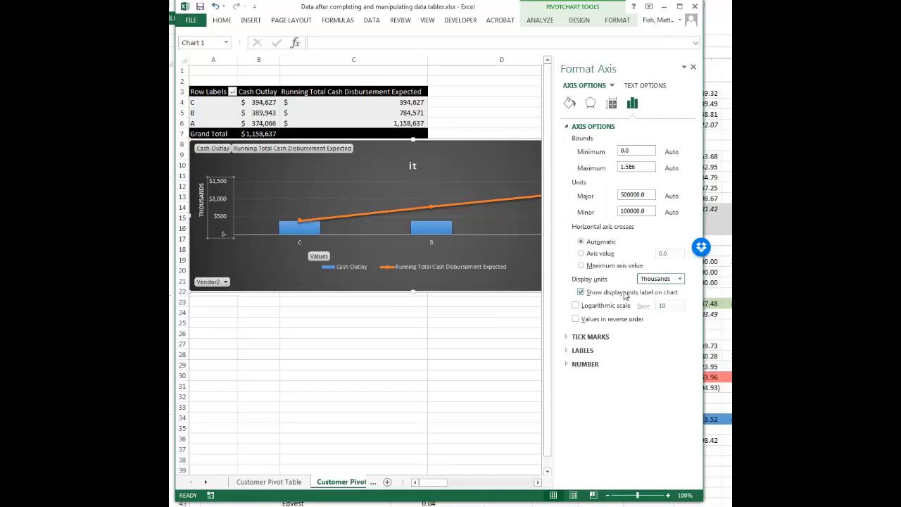
left_click(679, 278)
left_click(650, 340)
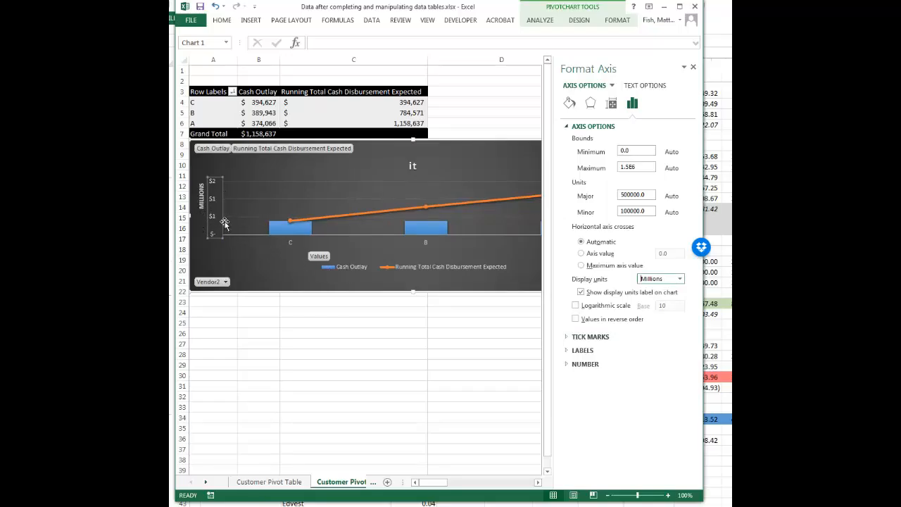
left_click(680, 280)
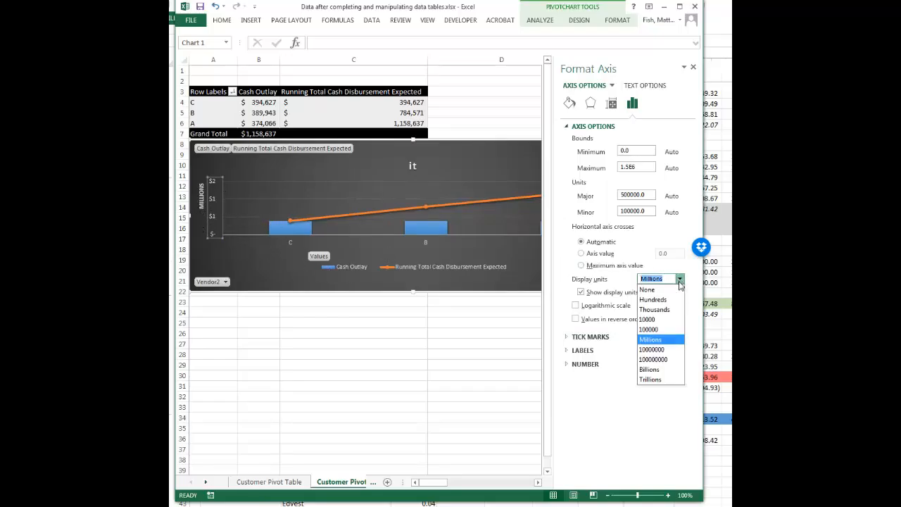
left_click(654, 310)
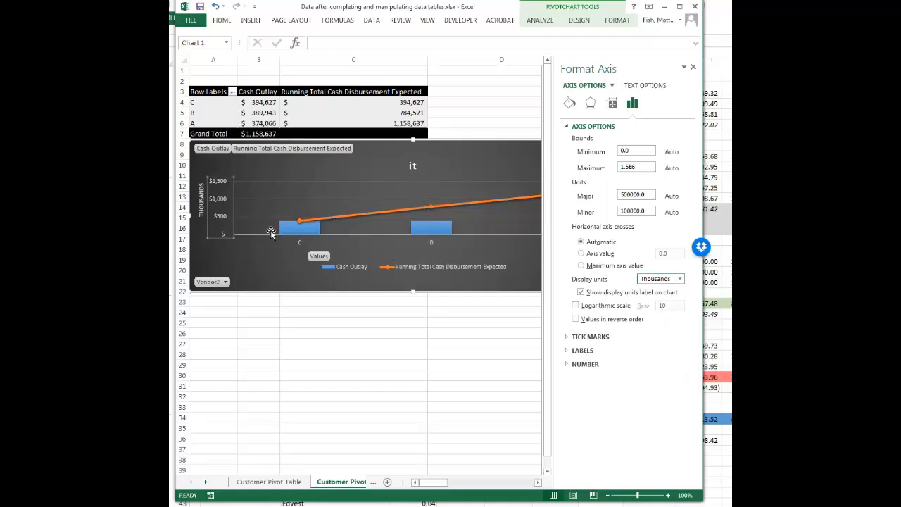
left_click(693, 67)
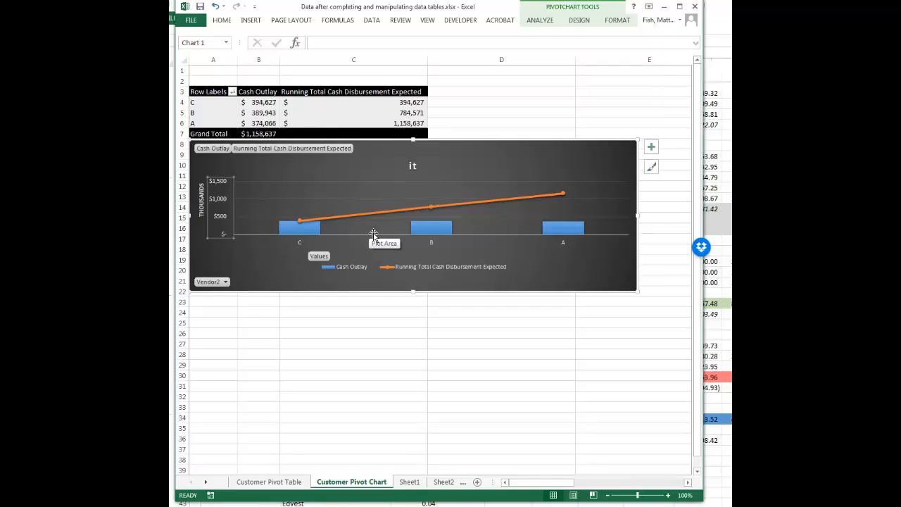
Step: Rename the PivotChart object as Vendor_Payment and deselect the chart
left_click(579, 21)
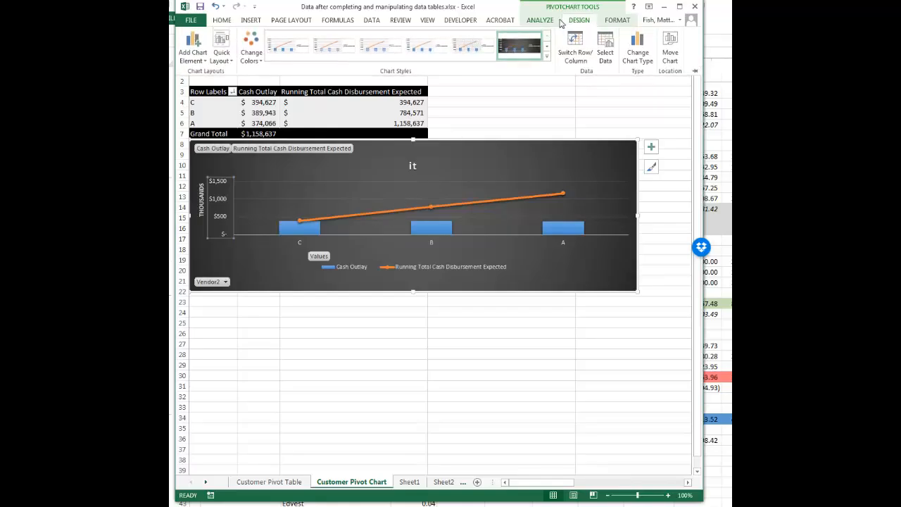
left_click(550, 22)
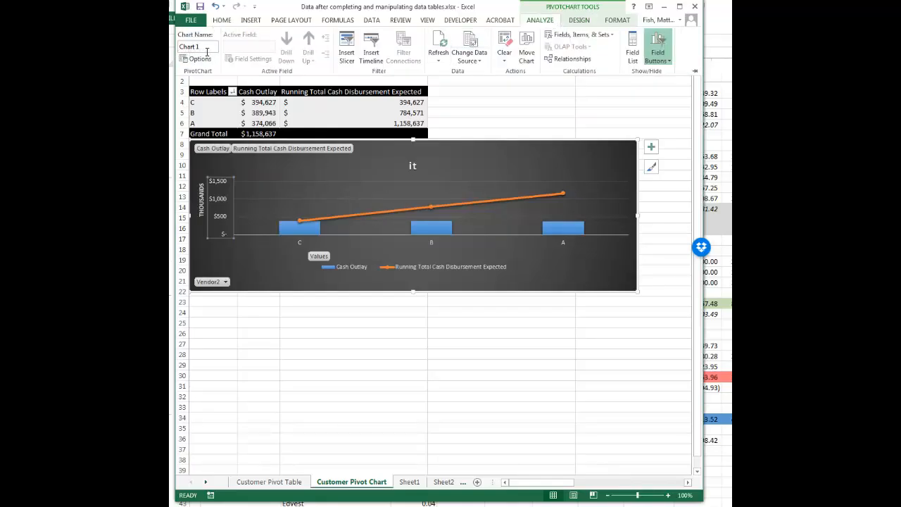
left_click_drag(180, 54, 209, 59)
type("Ve")
type("ndor_Payment")
key("Return")
left_click(505, 126)
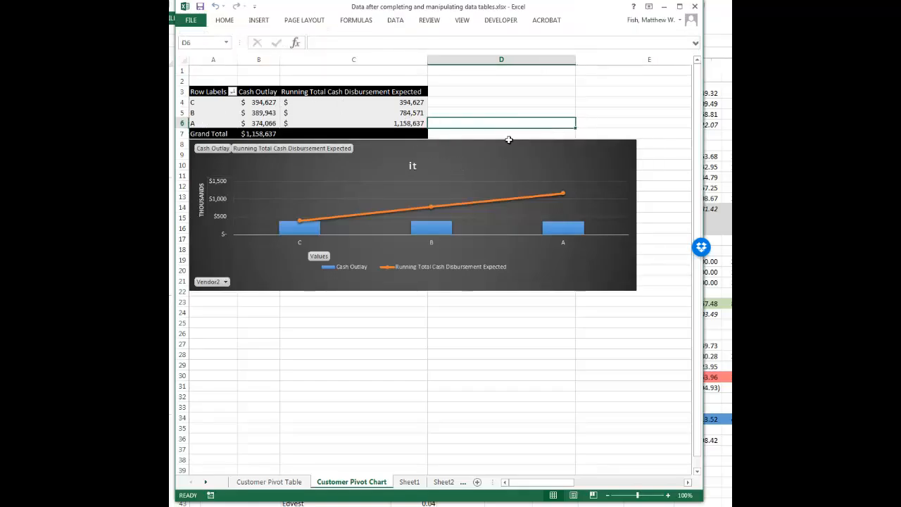
left_click(509, 155)
left_click(604, 24)
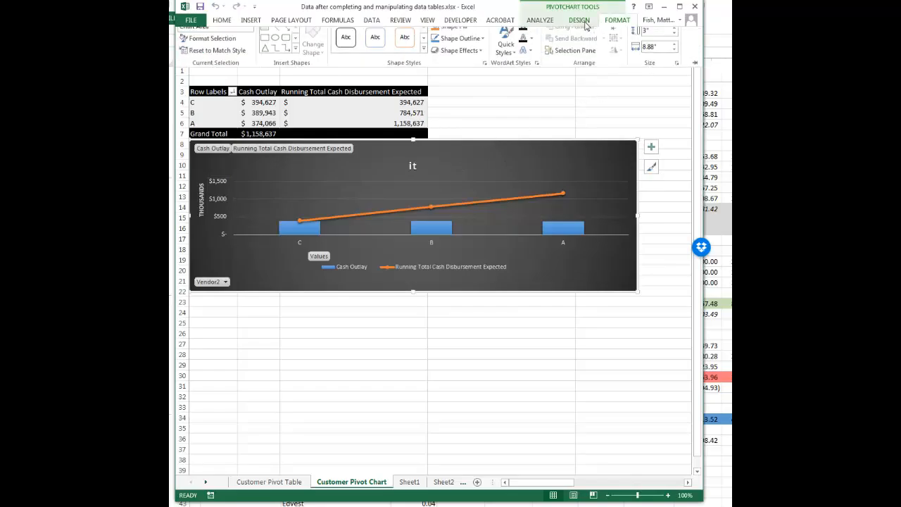
left_click(581, 22)
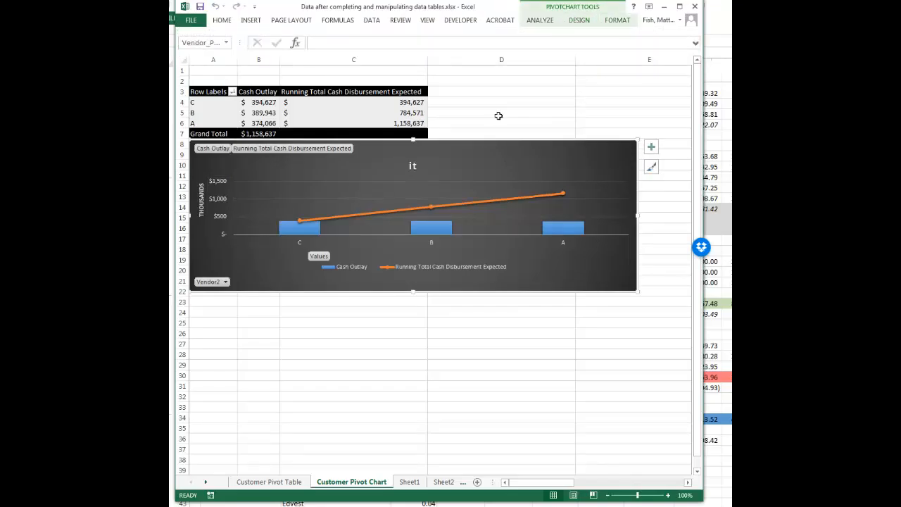